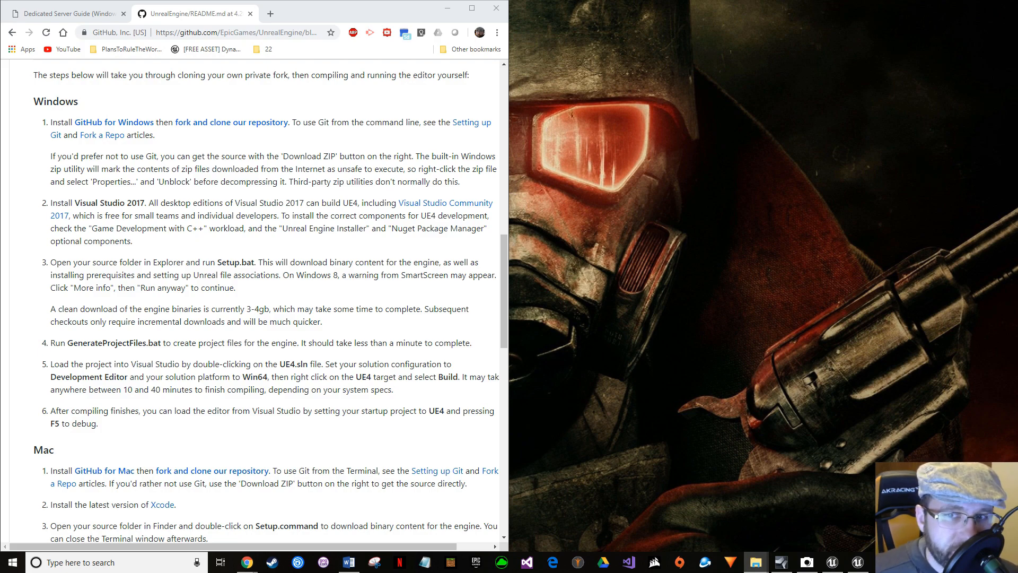
- Locate the UnrealEngine-4.20.zip archive on the BigBoy (F:) drive
drag(1017, 199, 697, 55)
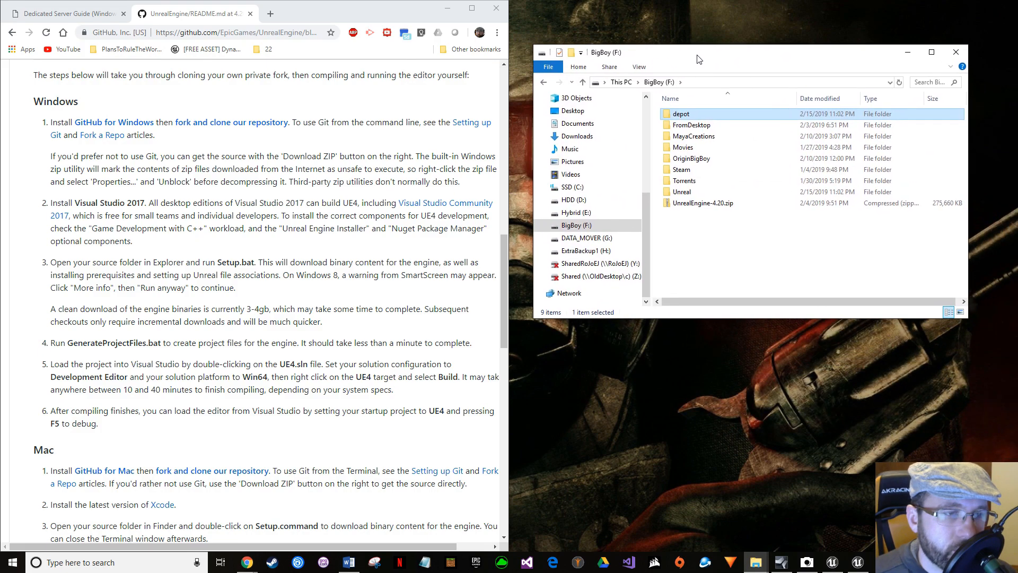
click(704, 203)
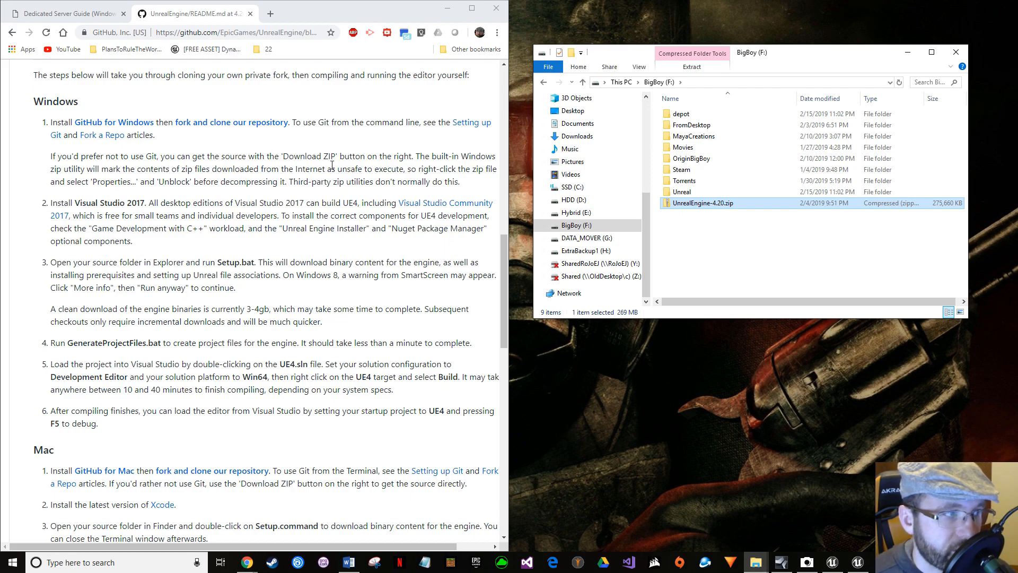
drag(765, 57, 1017, 95)
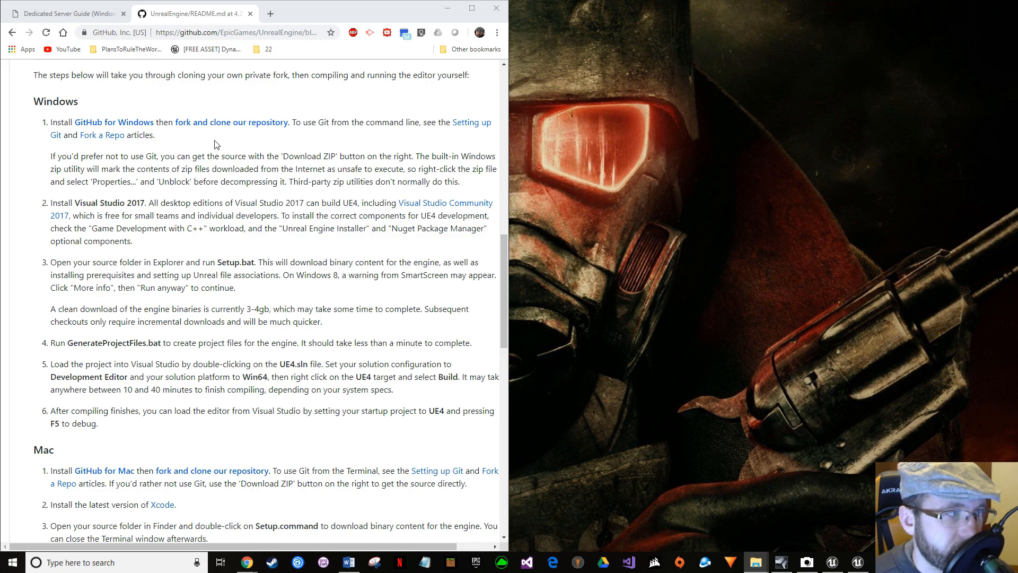
- Review the dedicated server guide, the 4.20 branch page and the README's Windows instructions for building the engine
click(90, 21)
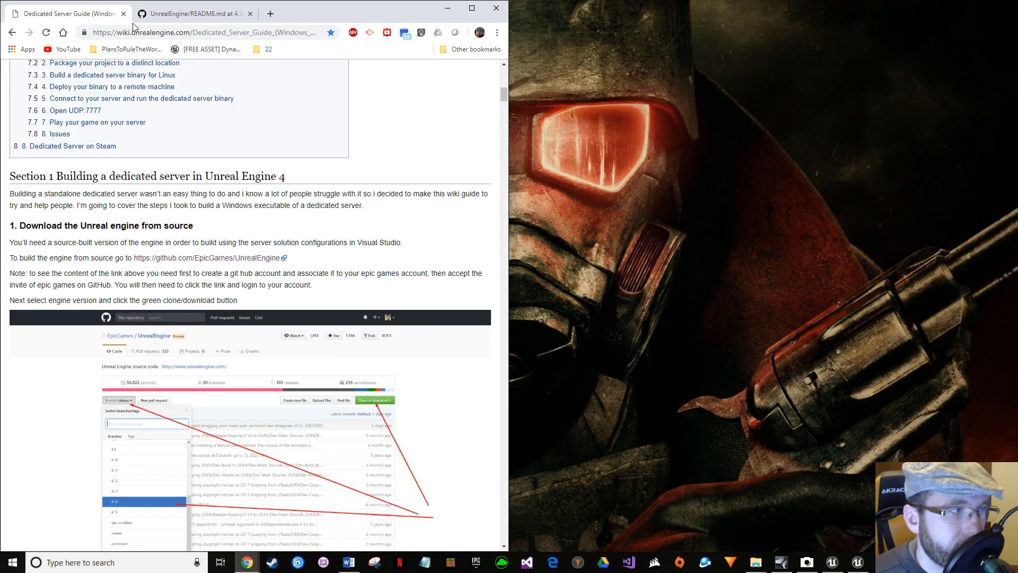
click(185, 22)
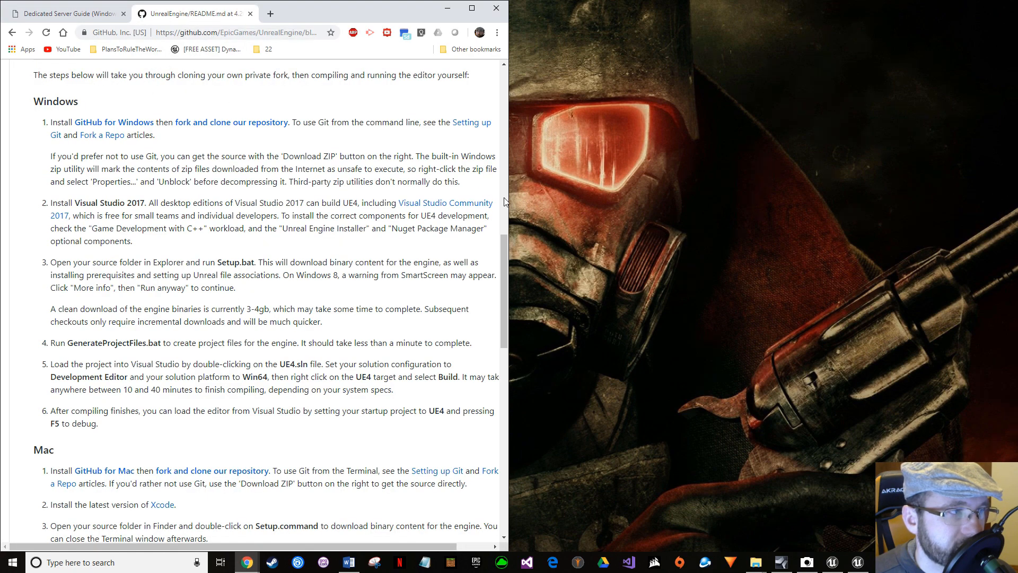
drag(1017, 54, 719, 21)
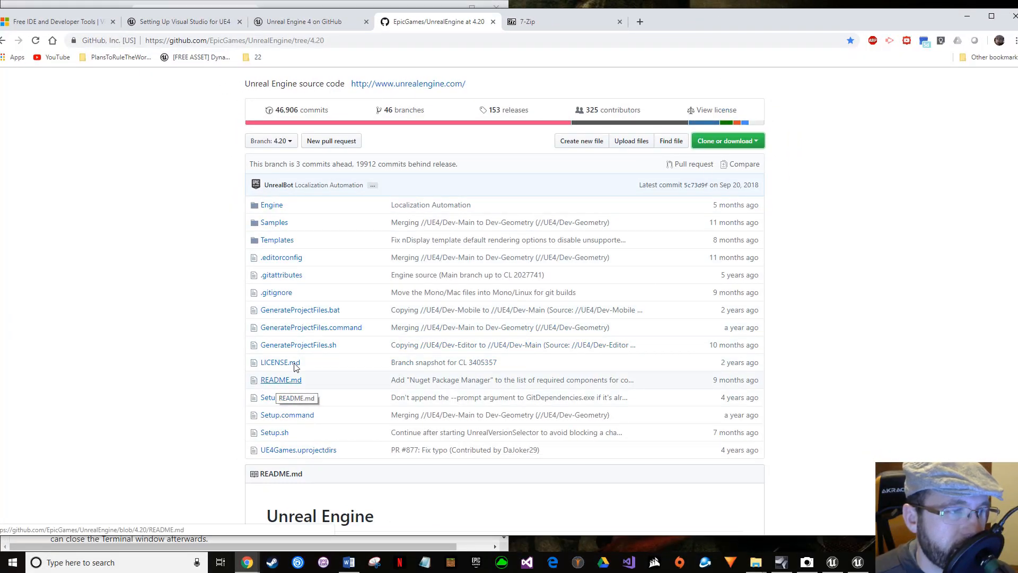
drag(687, 24, 1017, 88)
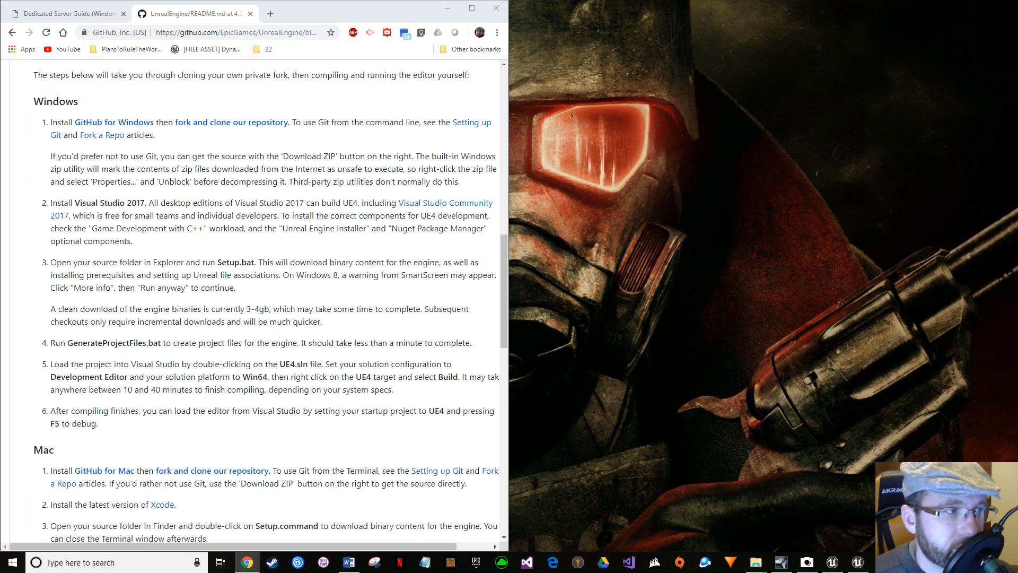
scroll(343, 280, up, 12)
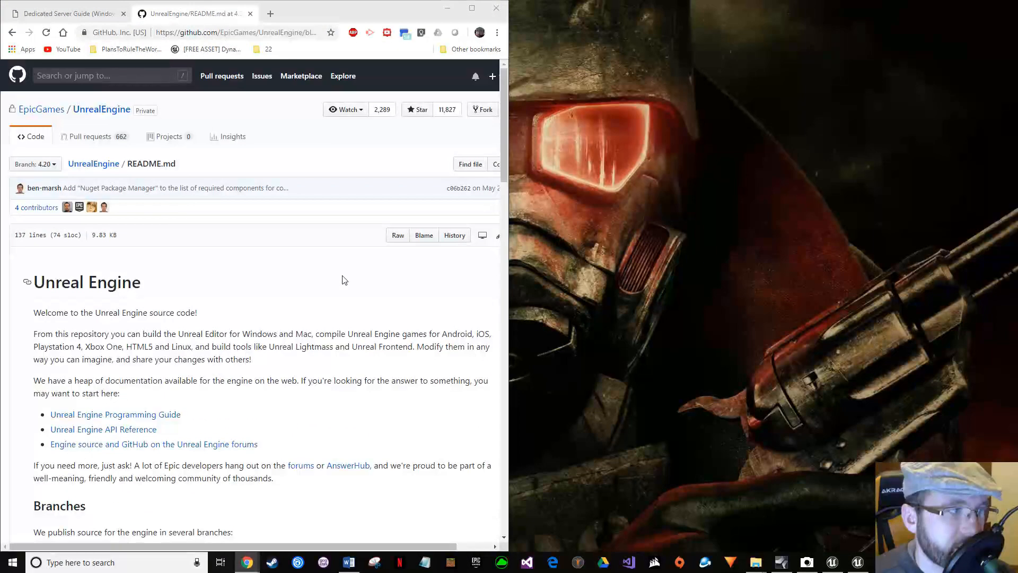
scroll(209, 288, down, 15)
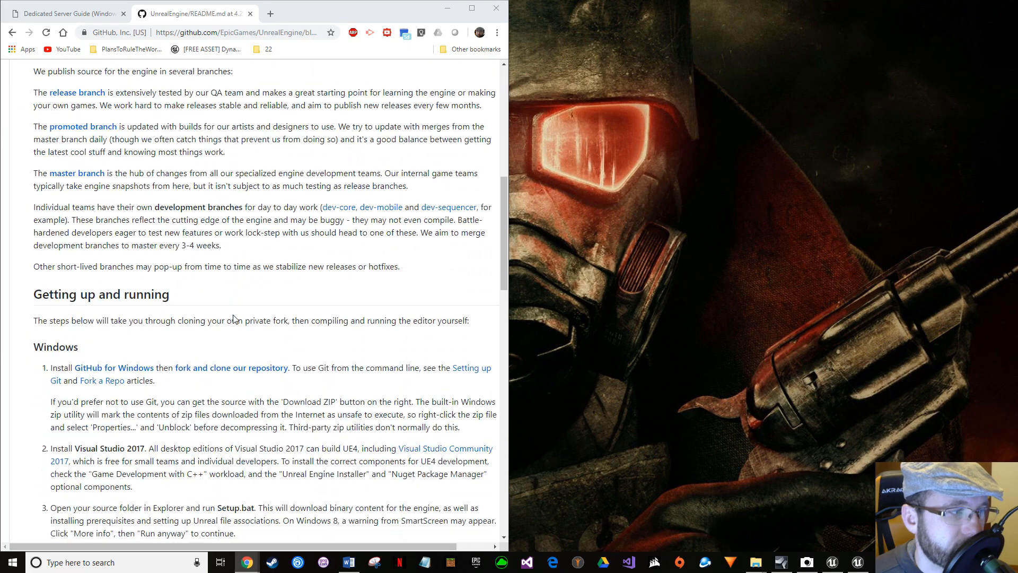
scroll(200, 310, down, 2)
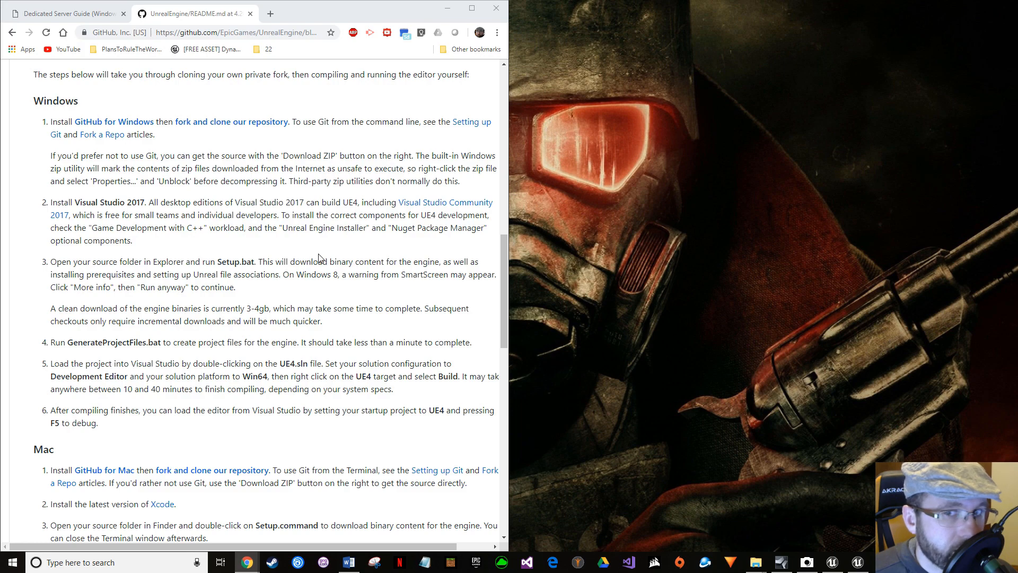
- Bring the BigBoy (F:) folder window back into view and launch the 7-Zip File Manager
drag(1017, 260, 745, 115)
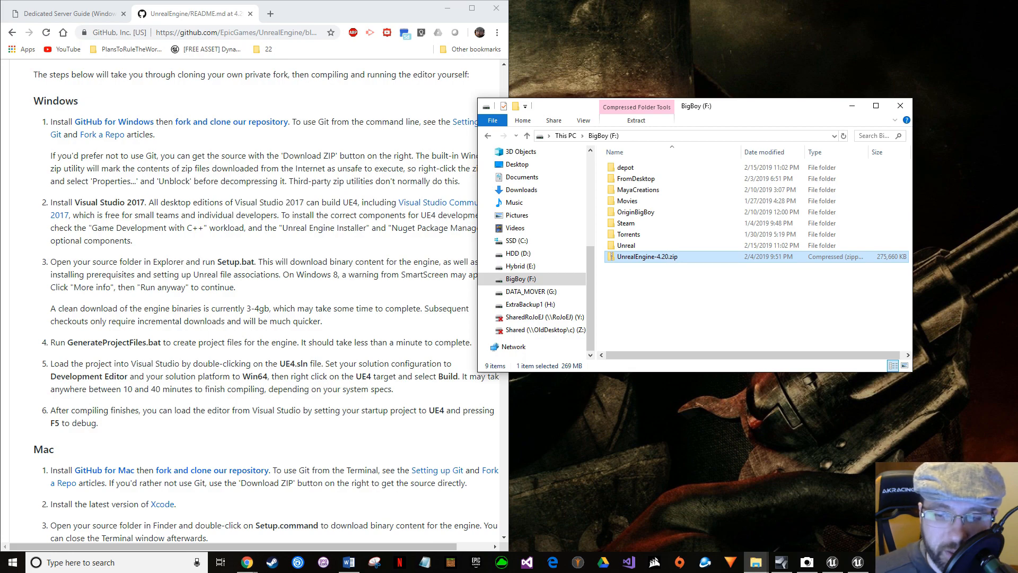
click(55, 567)
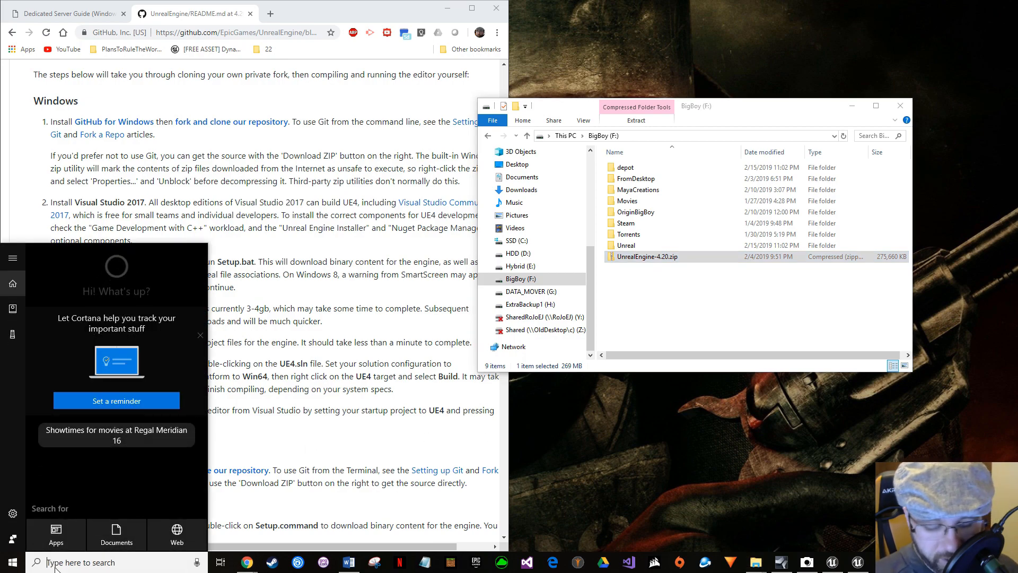
text(7)
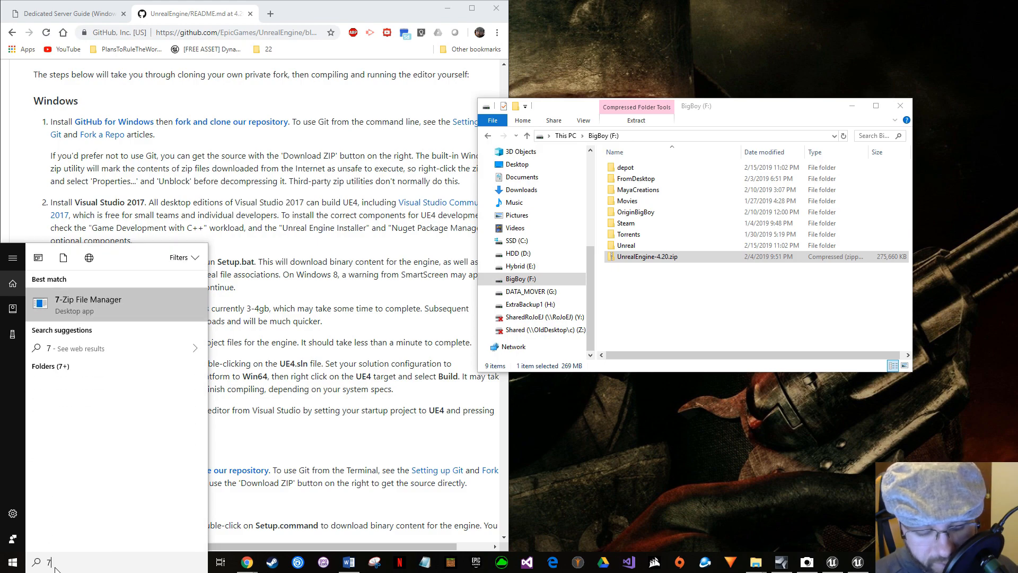
text(zip)
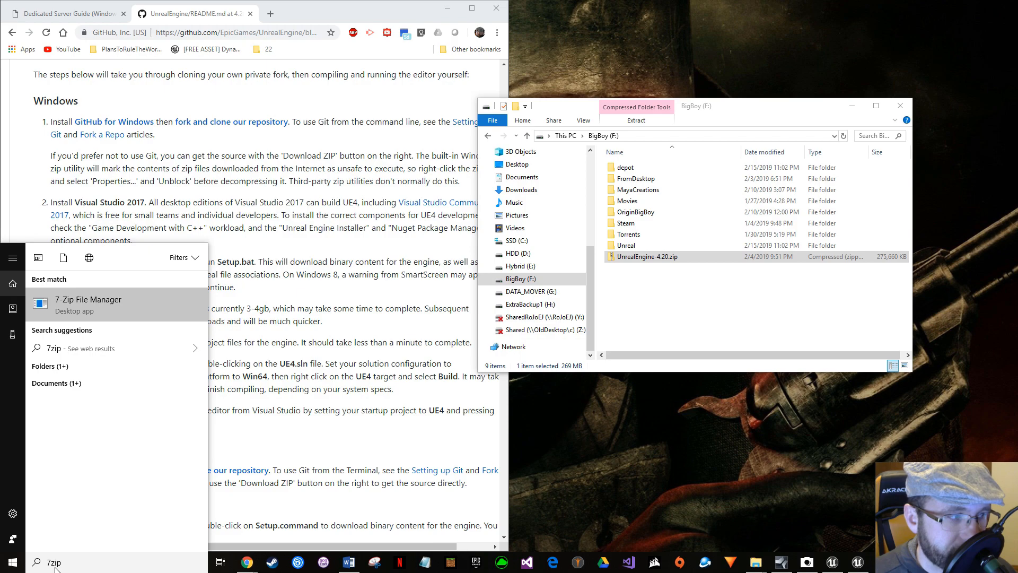
key(Return)
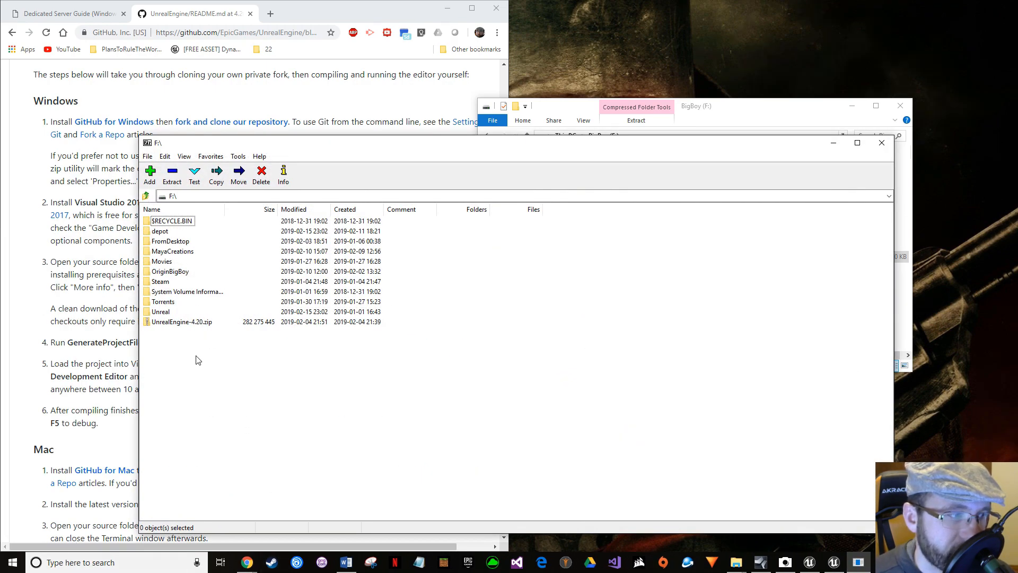
- Open UnrealEngine-4.20.zip in 7-Zip and enter its UnrealEngine-4.20 folder
double_click(187, 321)
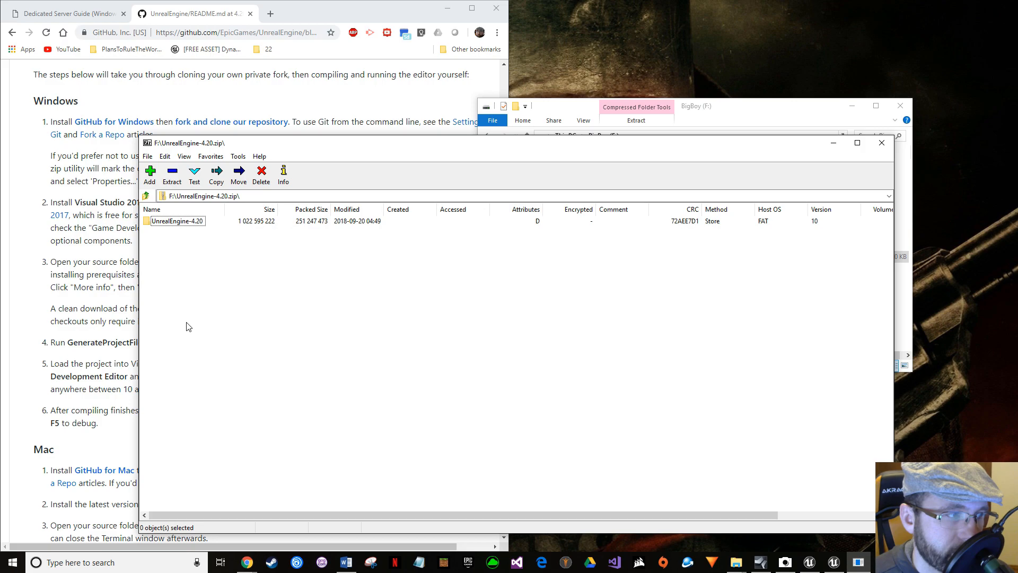
double_click(170, 221)
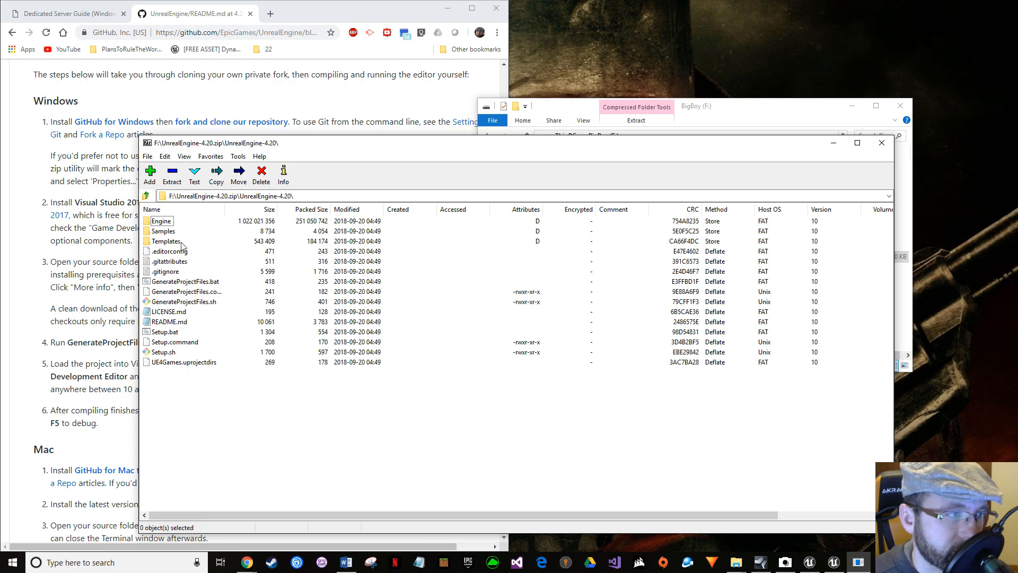
click(145, 197)
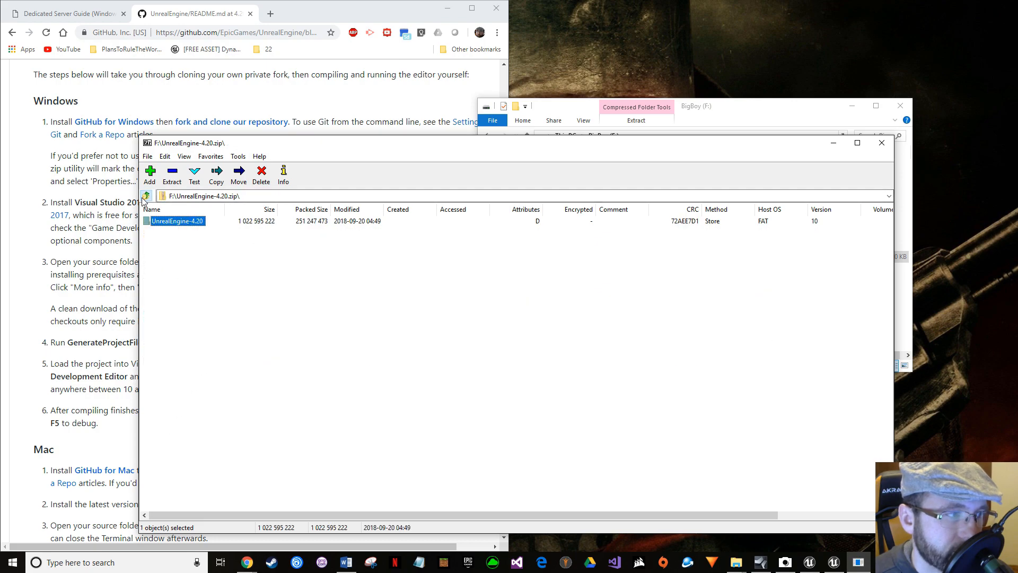
double_click(170, 223)
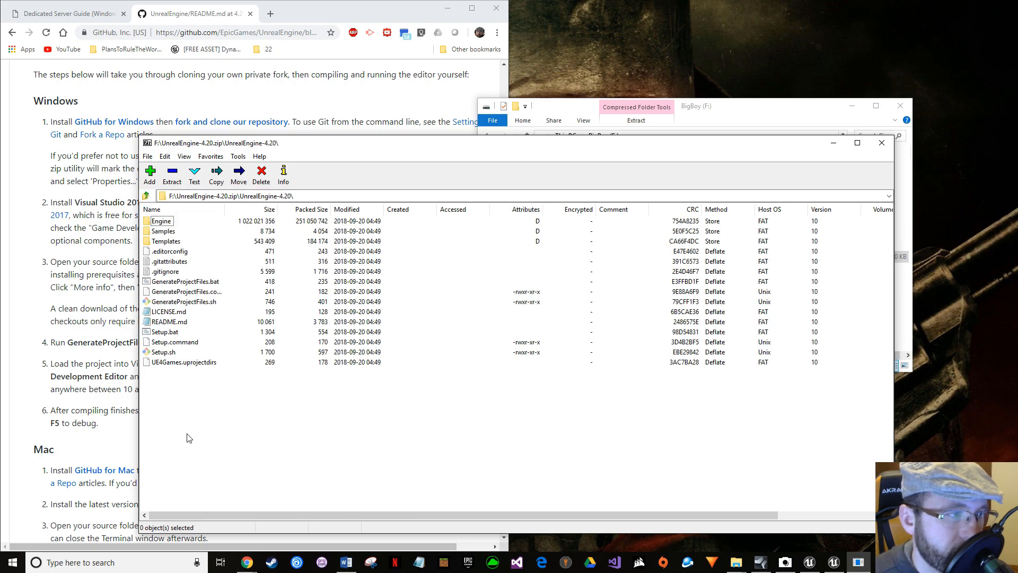
- Create a folder named UE_Source on the BigBoy (F:) drive and open it in File Explorer
drag(410, 148, 293, 139)
drag(726, 109, 629, 103)
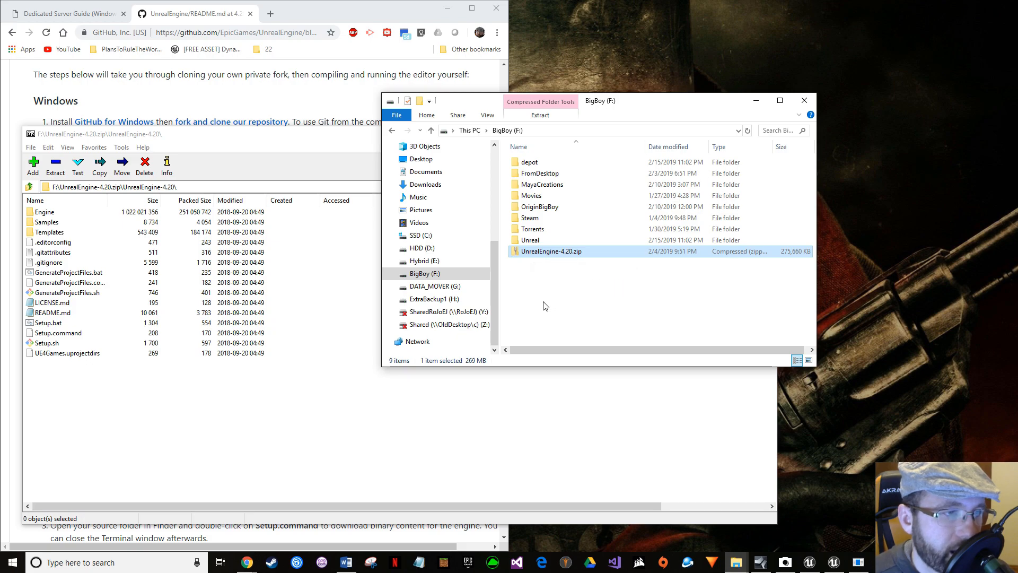
right_click(525, 273)
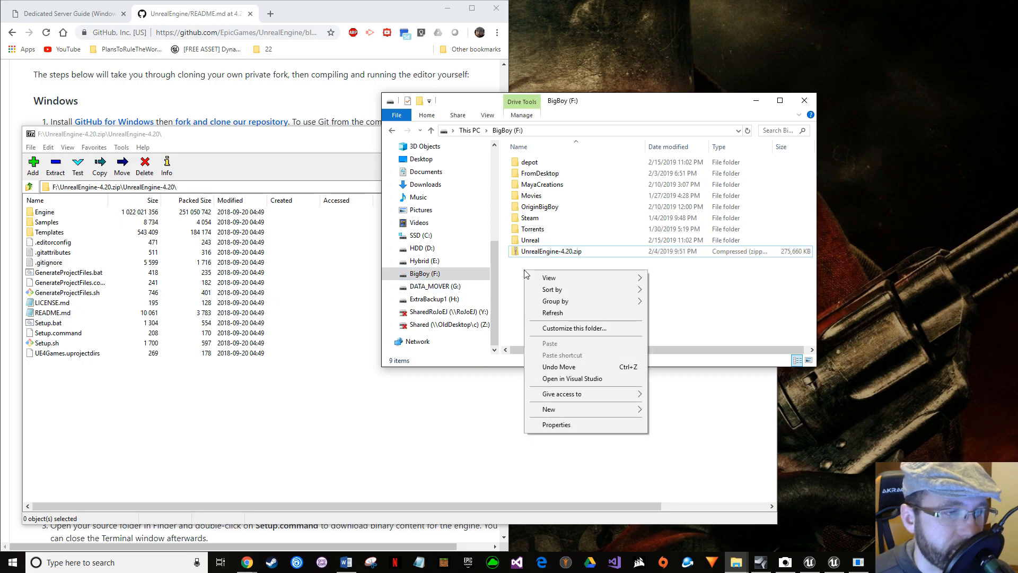
mouse_move(603, 405)
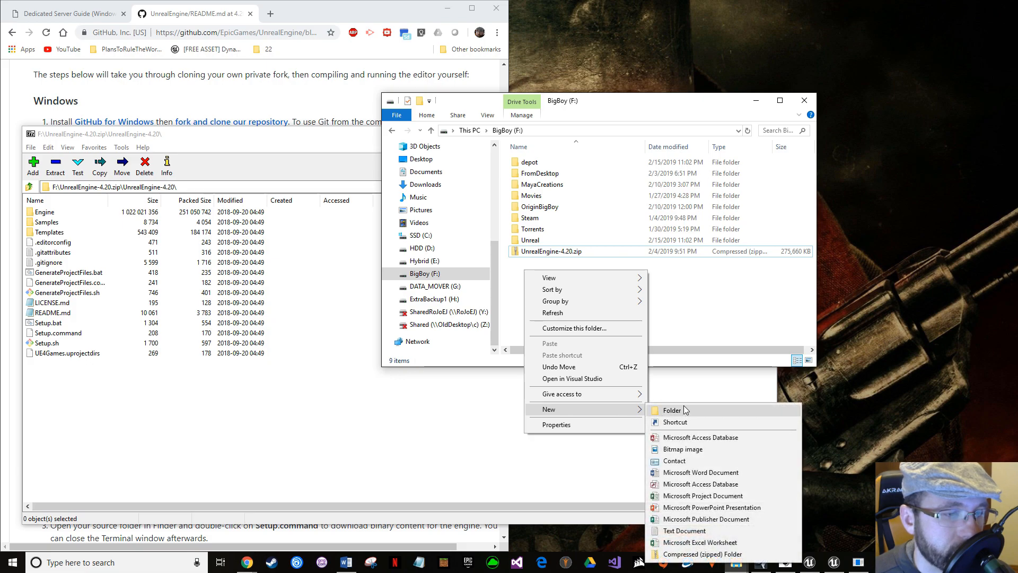
click(676, 406)
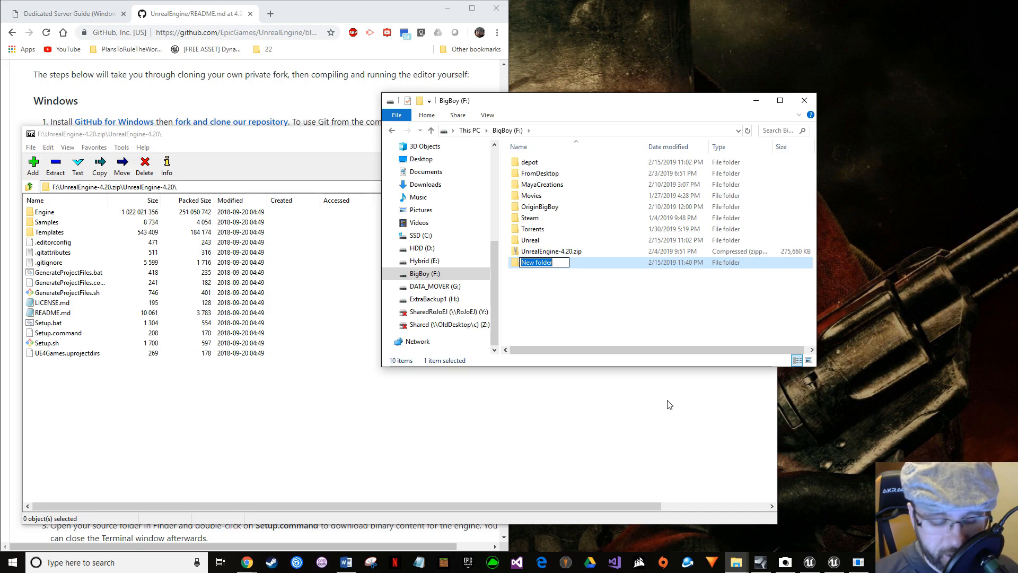
text(UE)
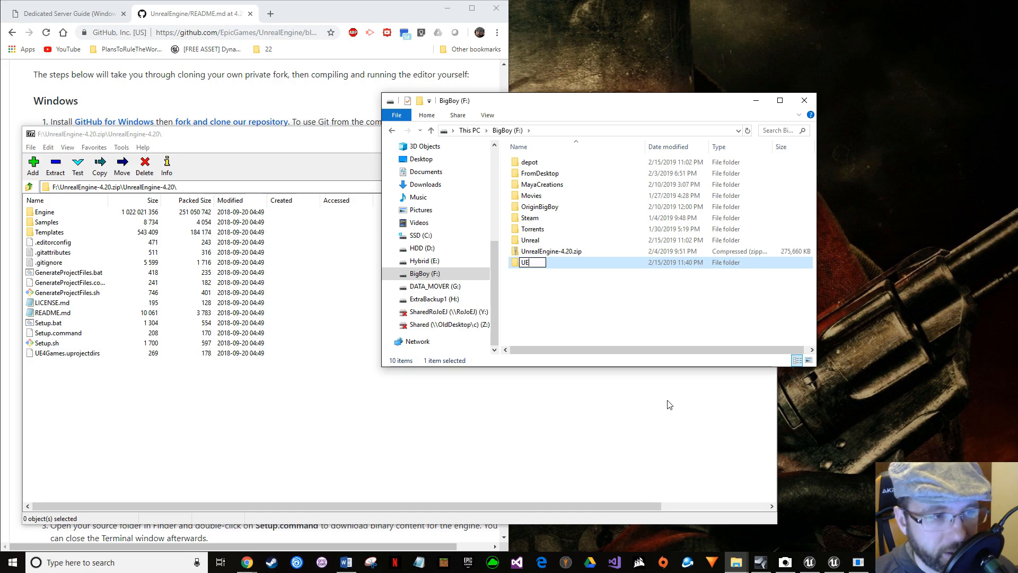
text(_Source)
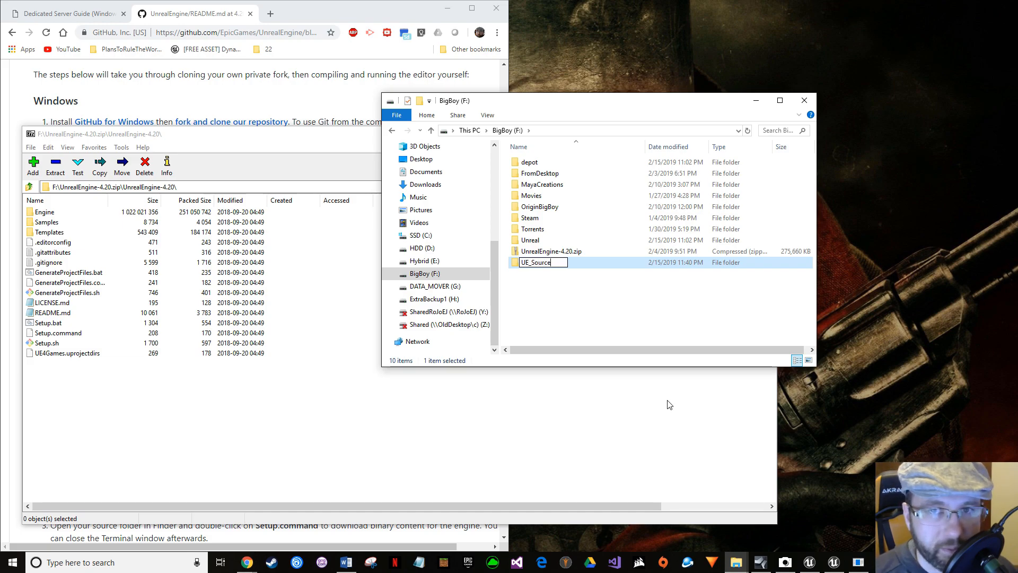
key(Return)
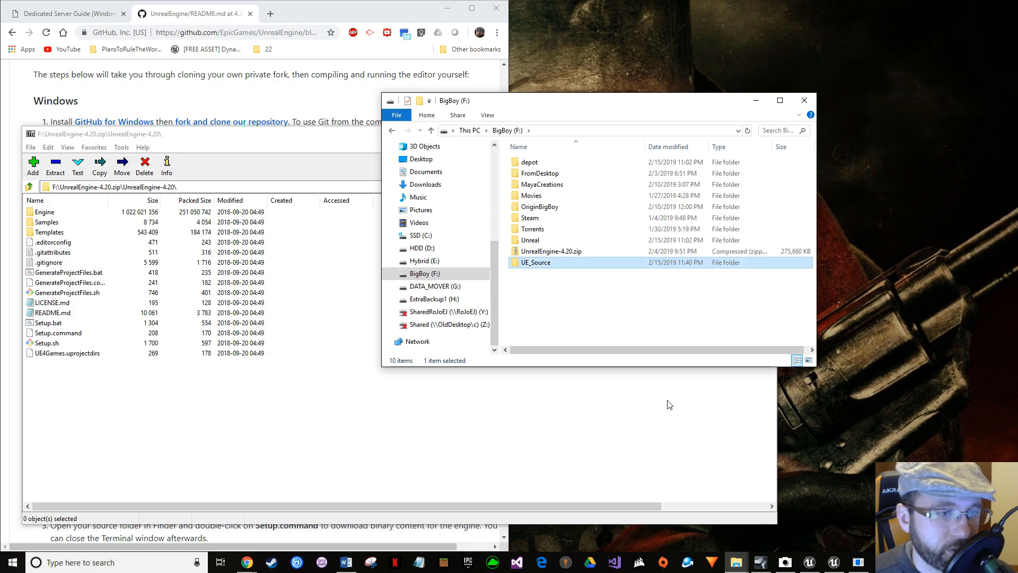
double_click(557, 264)
drag(532, 111, 1017, 233)
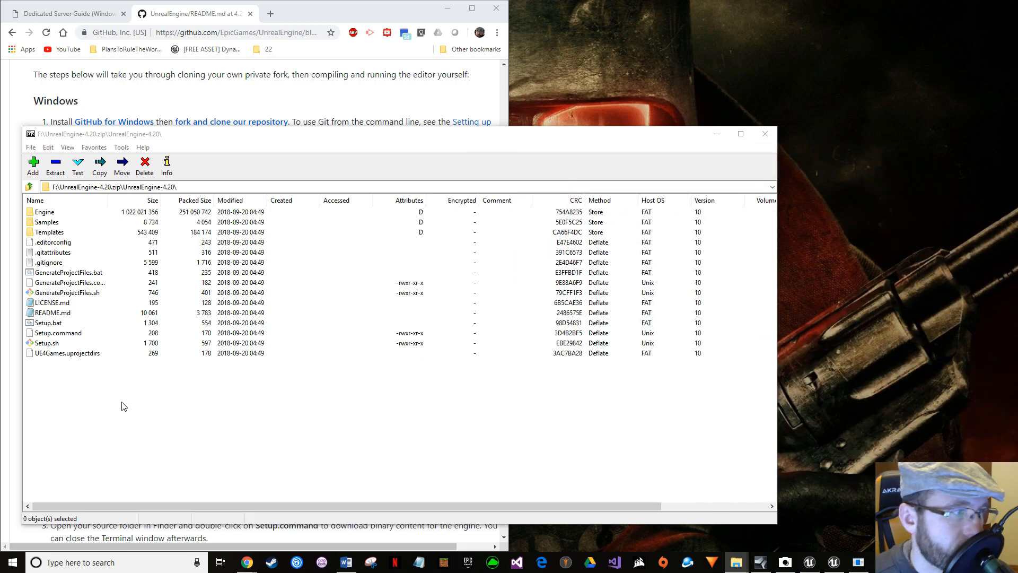
- Select all files and folders inside the archive's UnrealEngine-4.20 folder and start extracting them
drag(81, 376, 73, 268)
click(51, 394)
drag(40, 369, 66, 202)
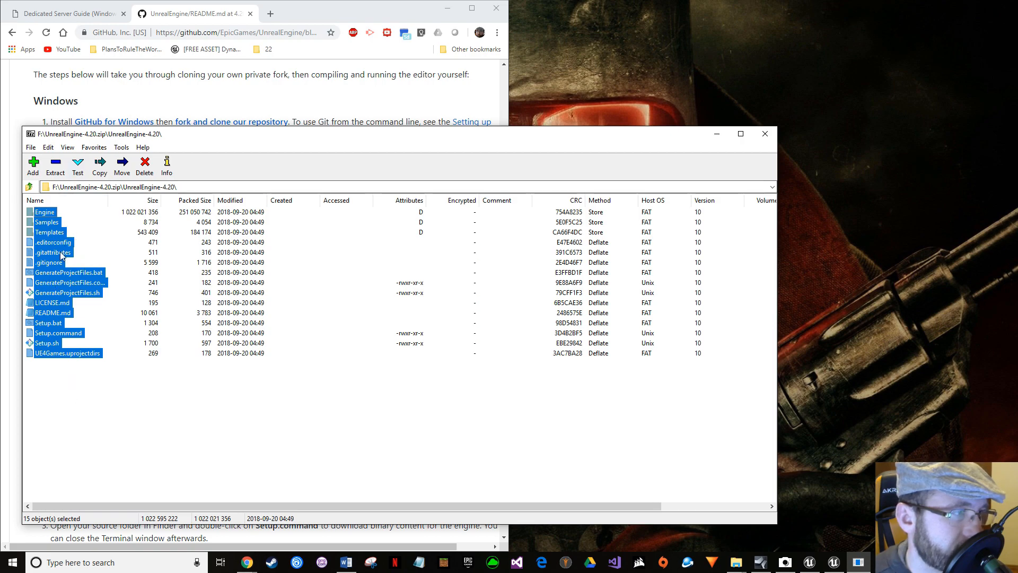
click(56, 169)
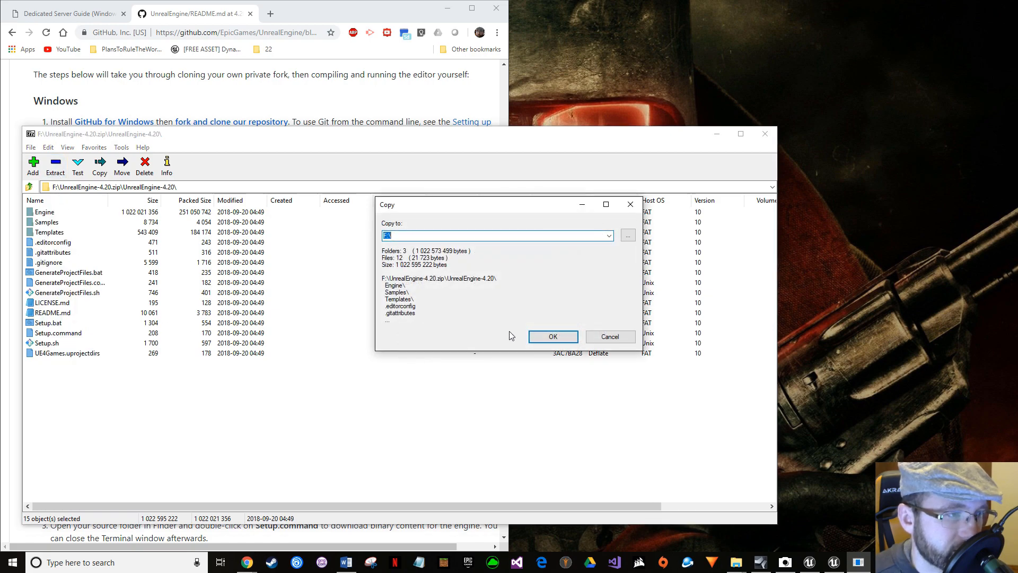
- Set the extraction destination to the UE_Source folder on BigBoy (F:) and start extracting the selected archive contents there
click(609, 236)
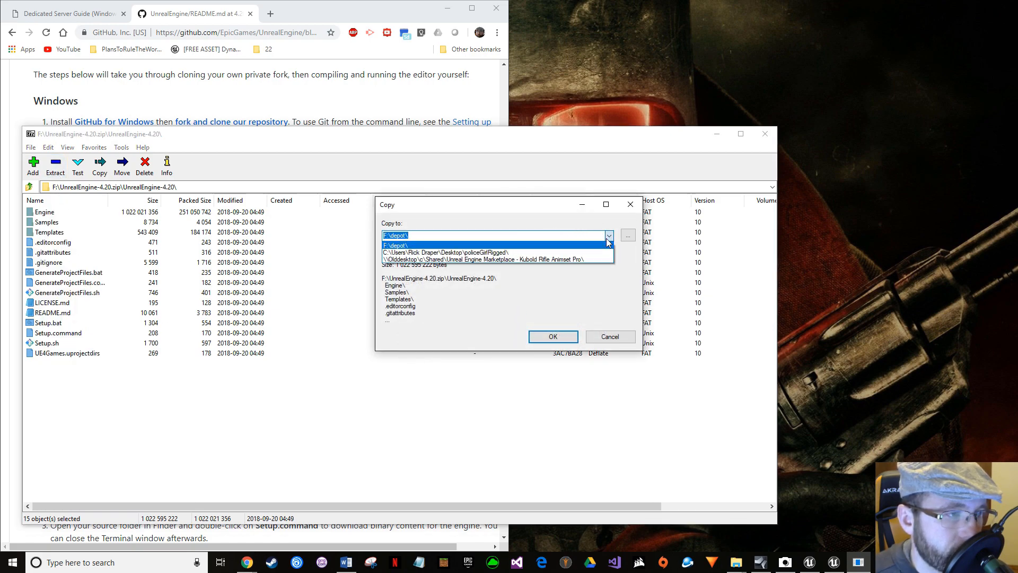
click(609, 241)
click(629, 236)
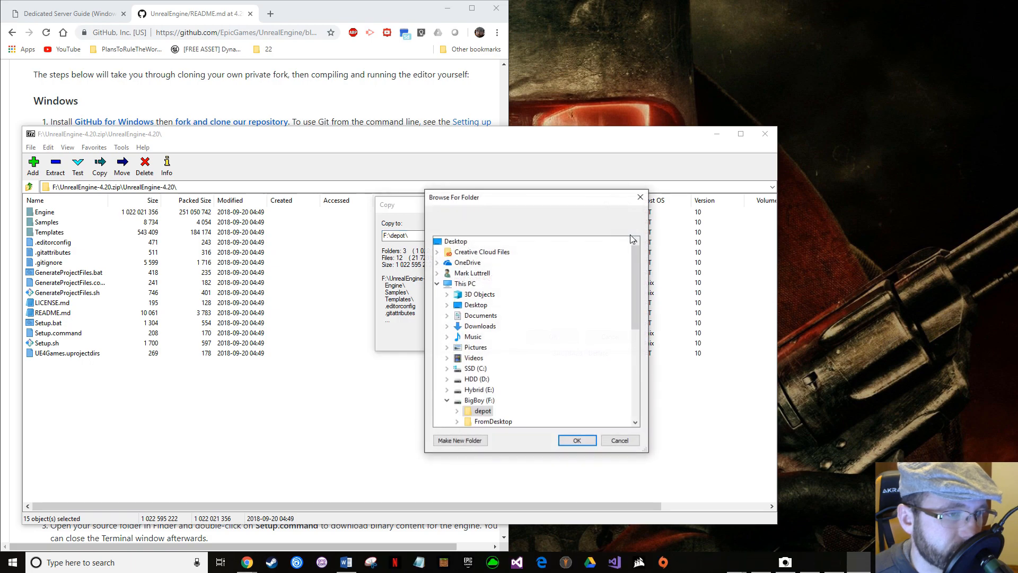
drag(532, 200, 389, 107)
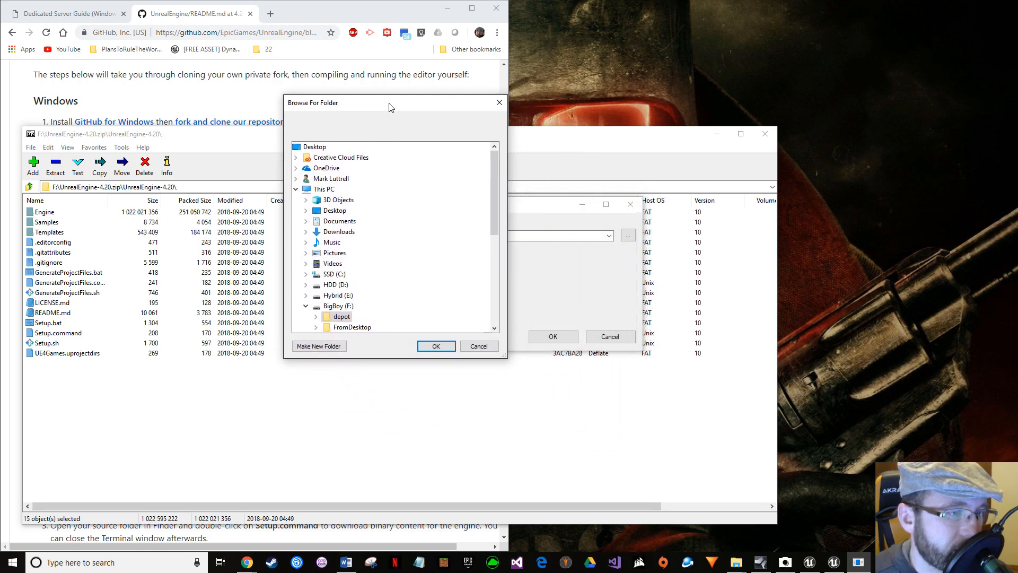
scroll(403, 254, down, 5)
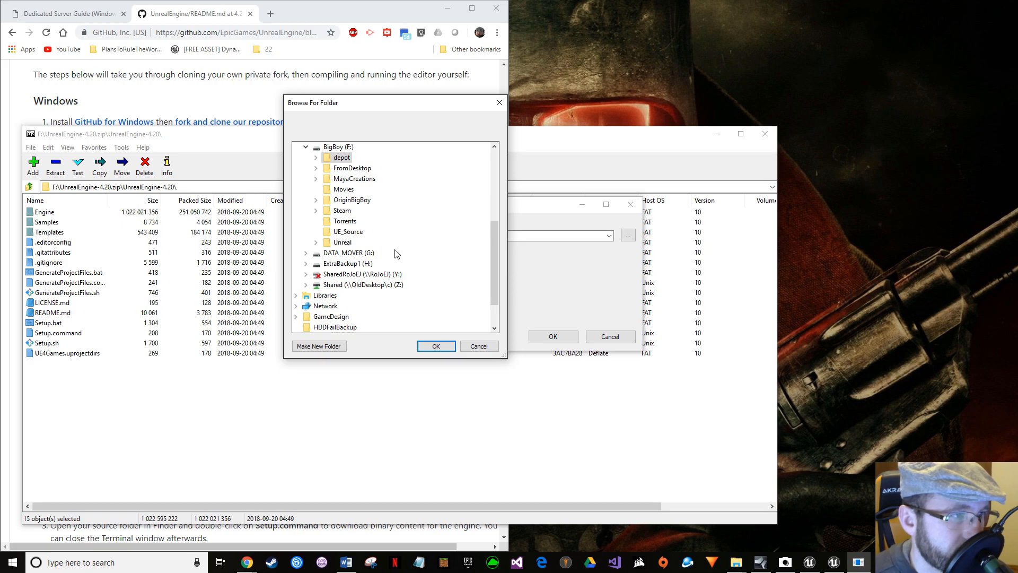
scroll(395, 253, up, 2)
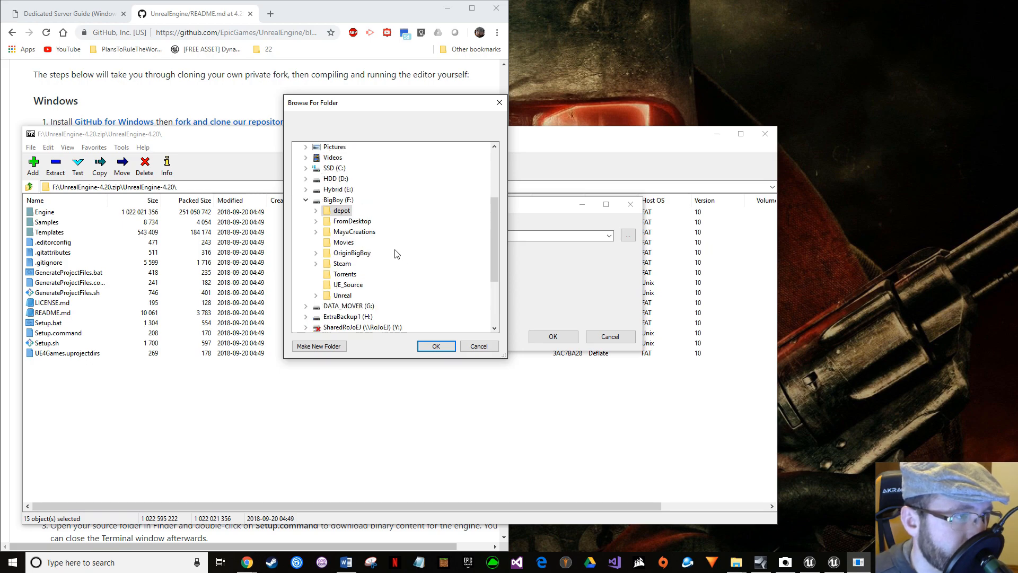
click(340, 202)
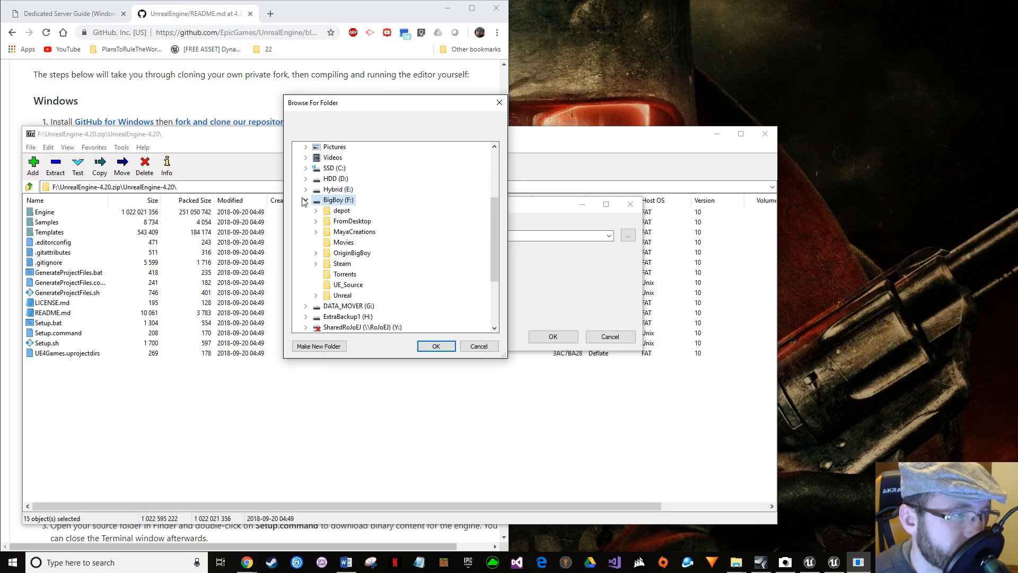
click(350, 285)
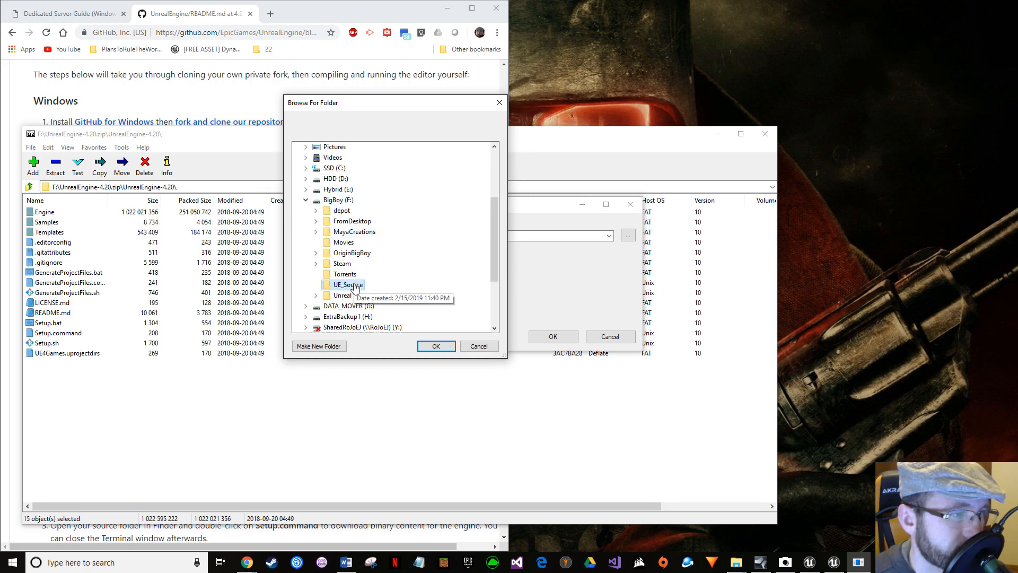
click(436, 348)
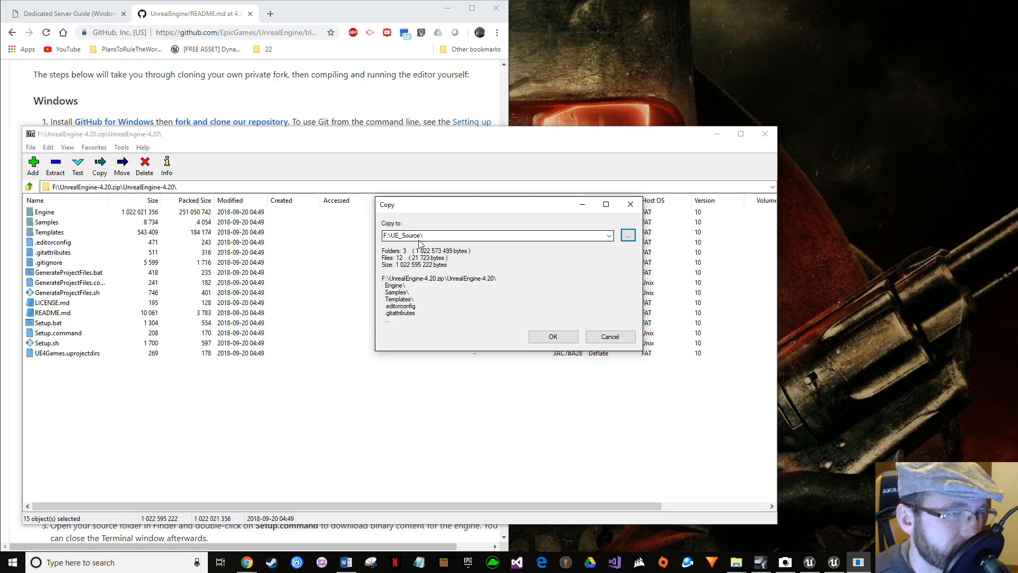
click(543, 340)
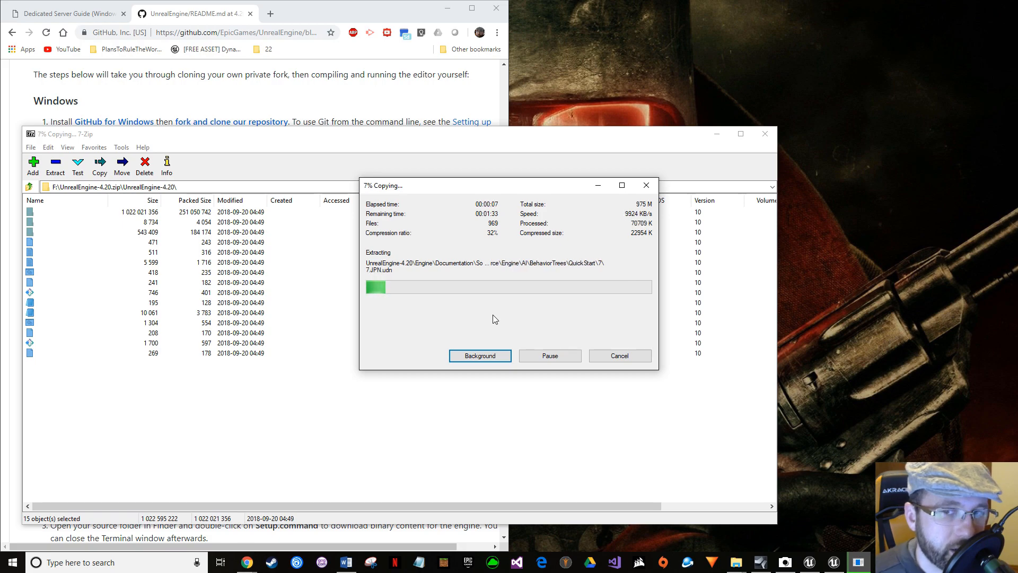
- Bring the UE_Source folder window into view and arrange it and the copy progress window so both stay visible during extraction
drag(1017, 219, 607, 20)
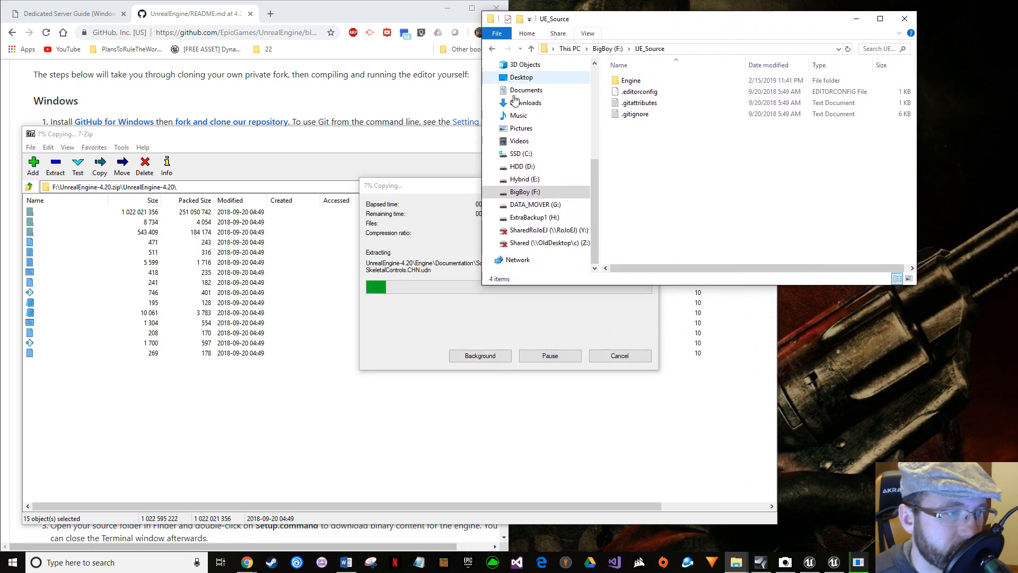
drag(428, 190, 146, 141)
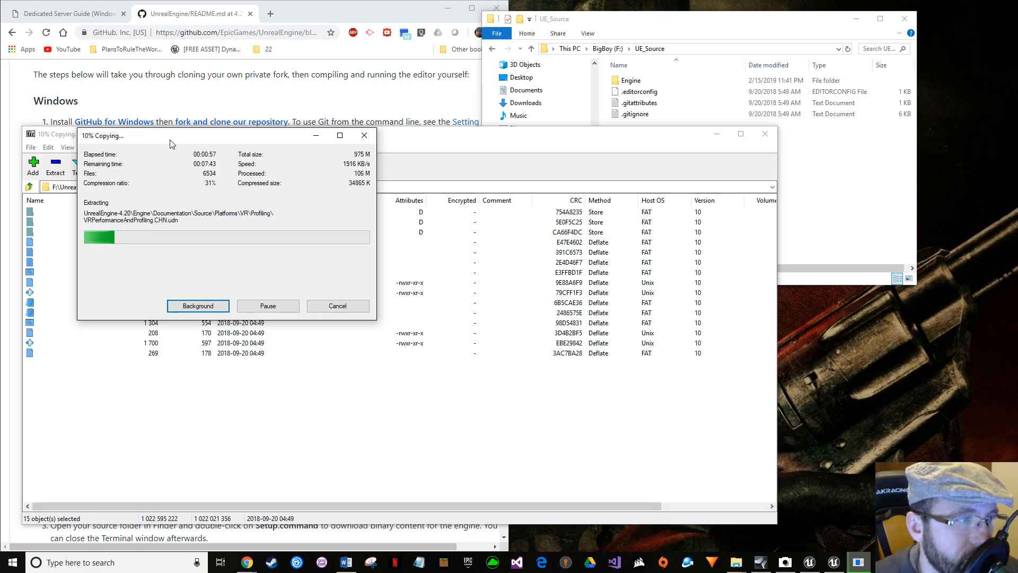
drag(170, 144, 204, 62)
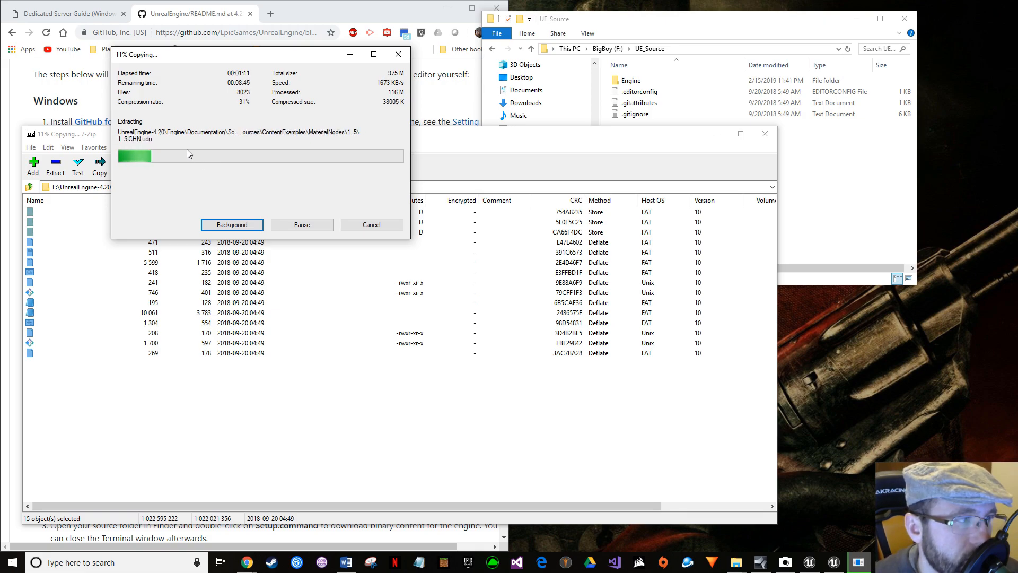
click(486, 137)
click(525, 130)
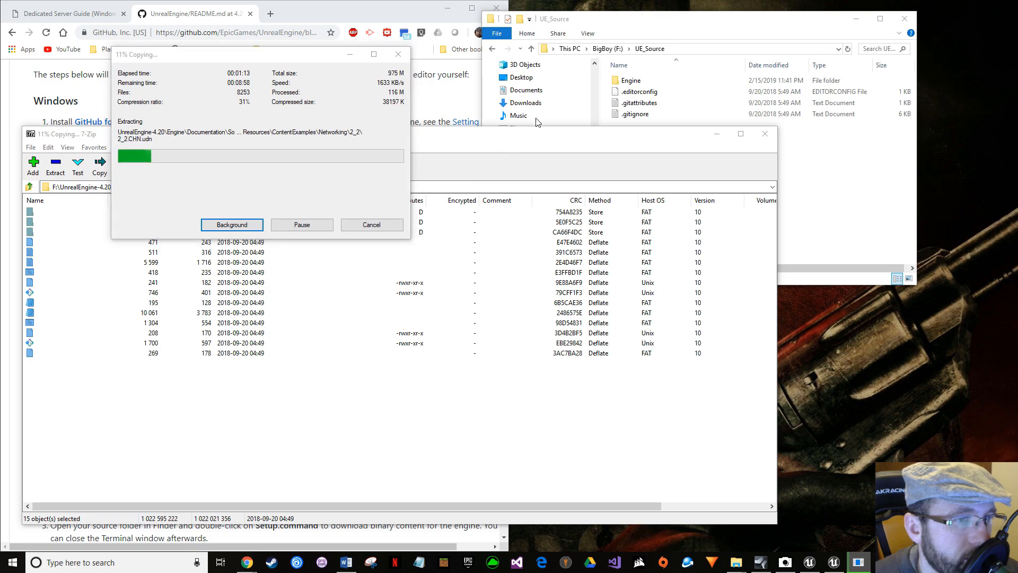
click(606, 30)
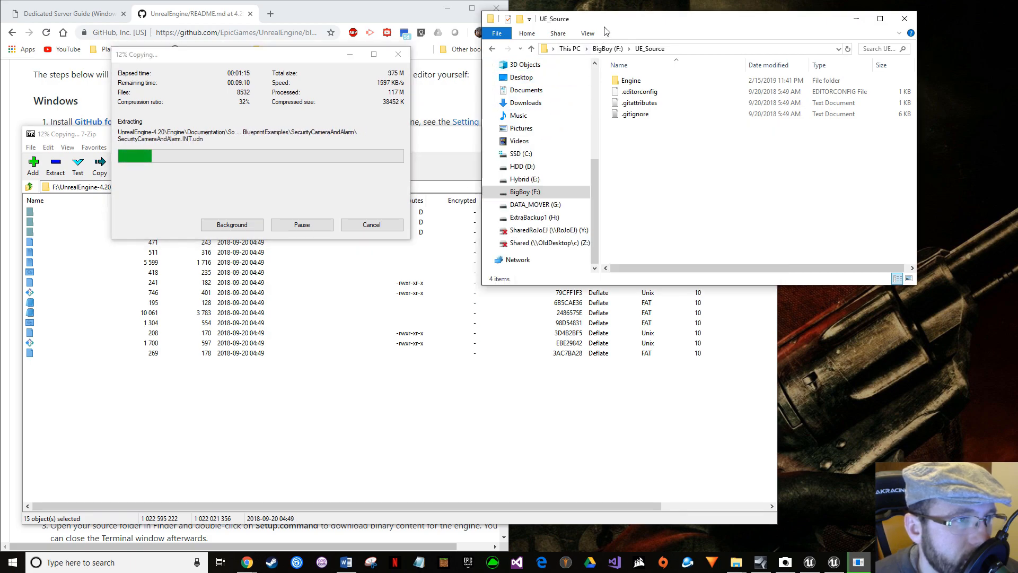
drag(606, 31, 558, 39)
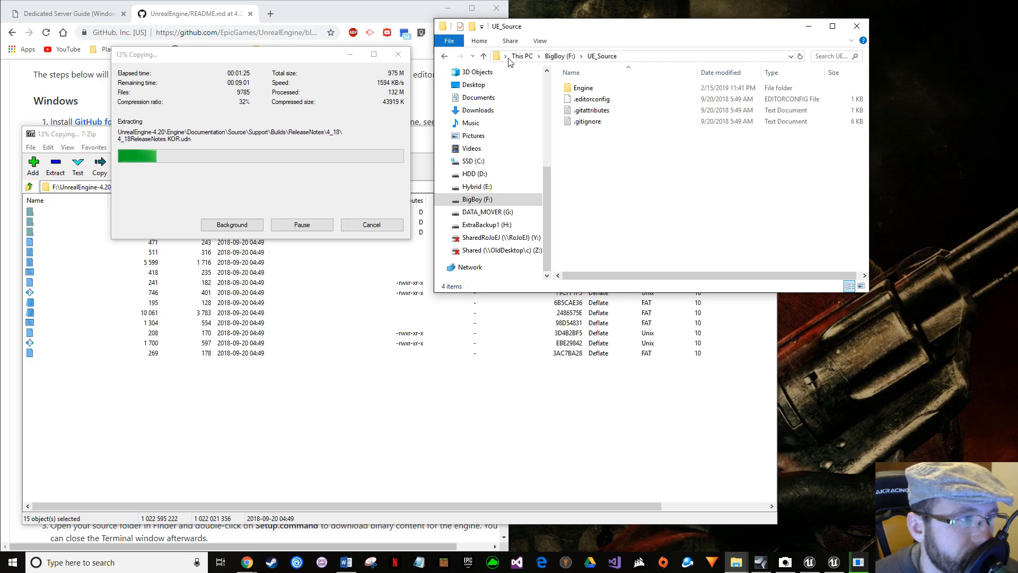
drag(292, 58, 784, 317)
- Bring the README's Windows build instructions to the front and move the extraction progress window clear of them
click(342, 10)
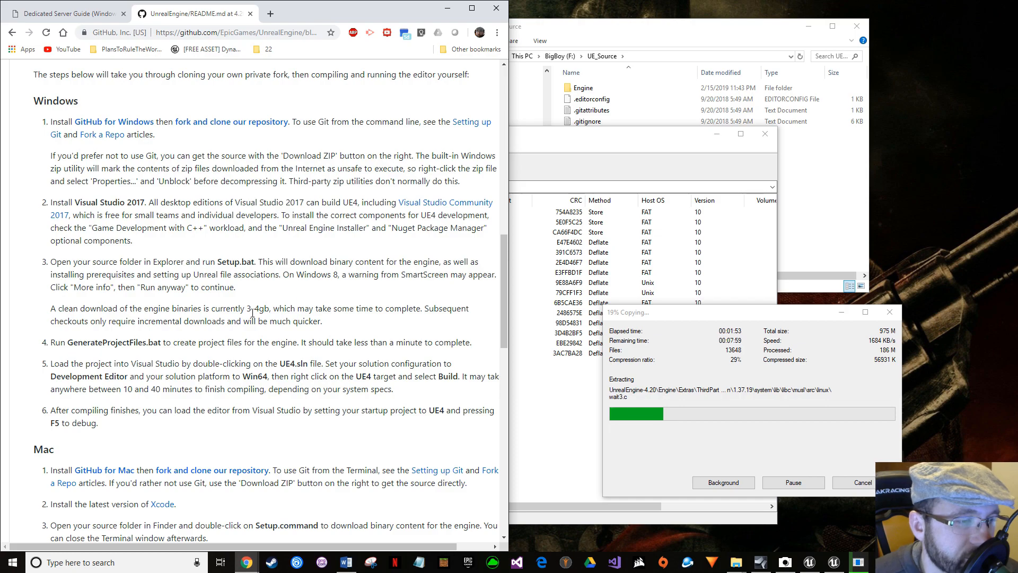
click(666, 333)
drag(666, 313, 677, 117)
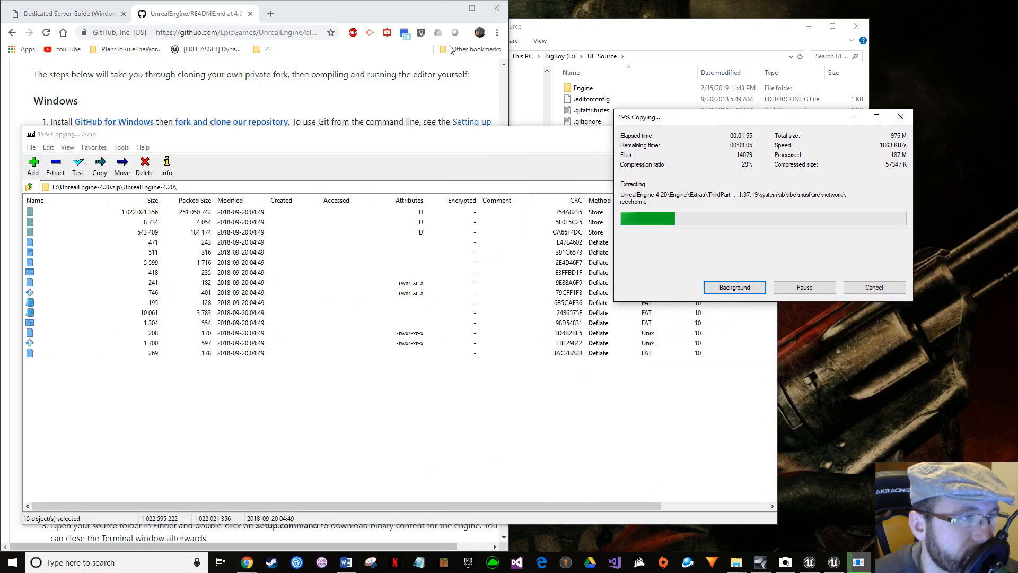
click(366, 15)
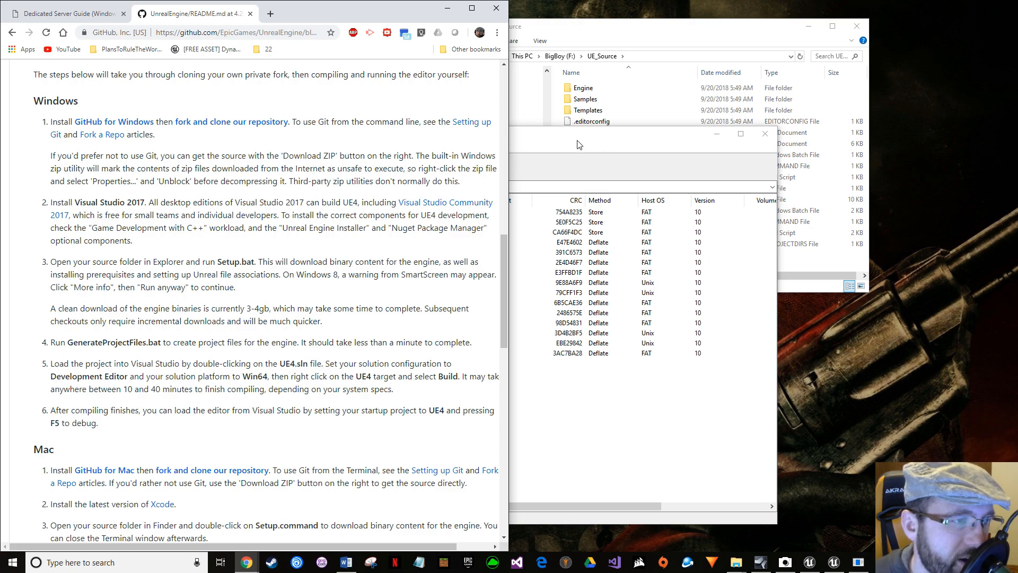
- Close the 7-Zip File Manager and place the UE_Source folder window beside the README
drag(579, 144, 615, 142)
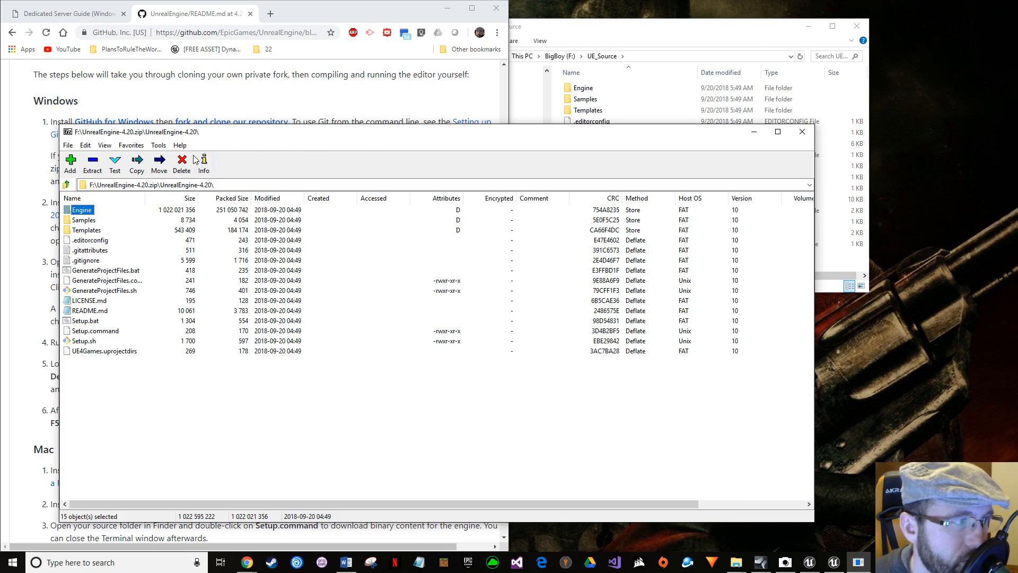
click(802, 132)
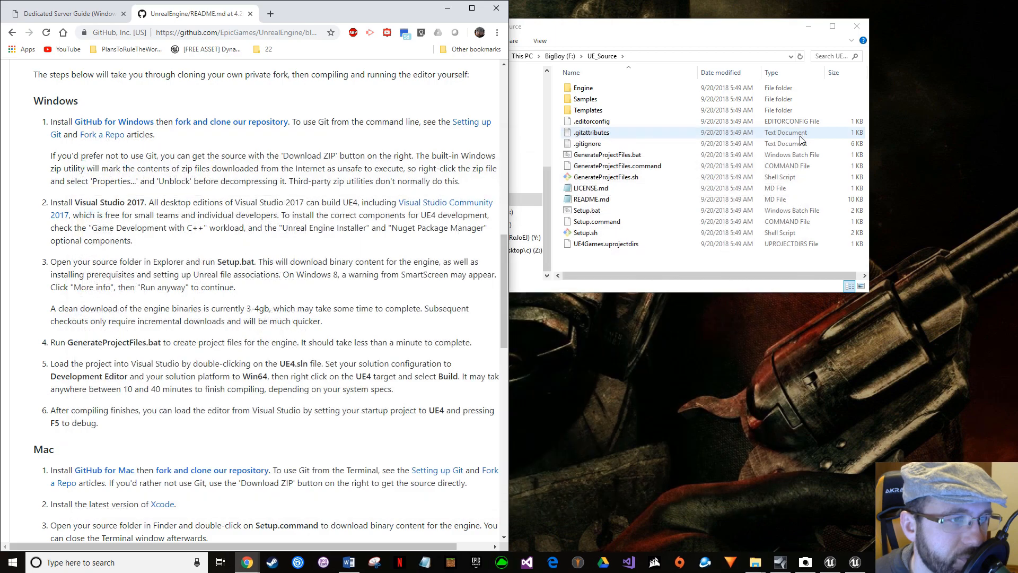
drag(603, 33, 711, 24)
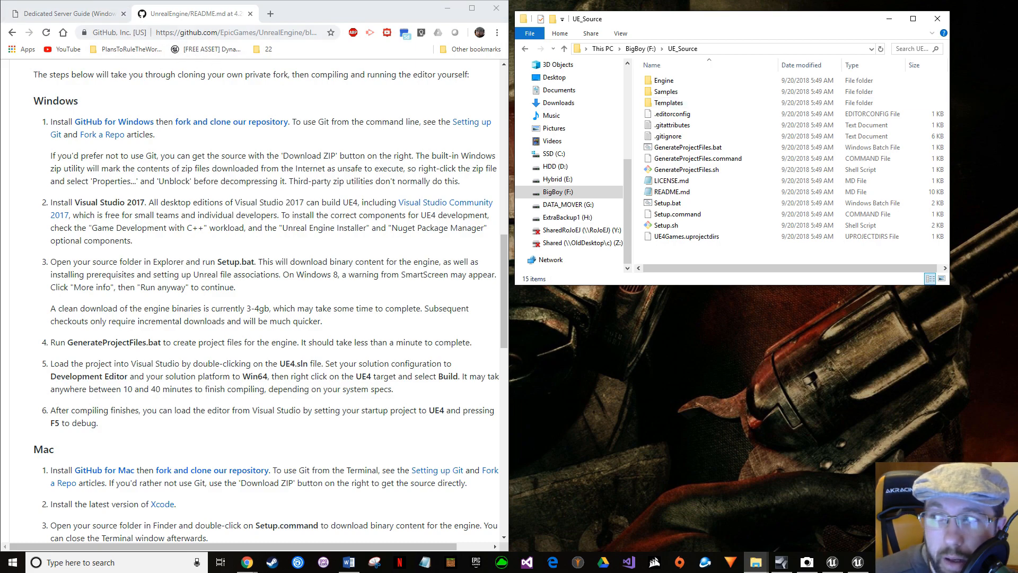
- Bring the GitHub page of the UnrealEngine 4.20 branch into view to check its file list, and move it away again
drag(1017, 46, 628, 33)
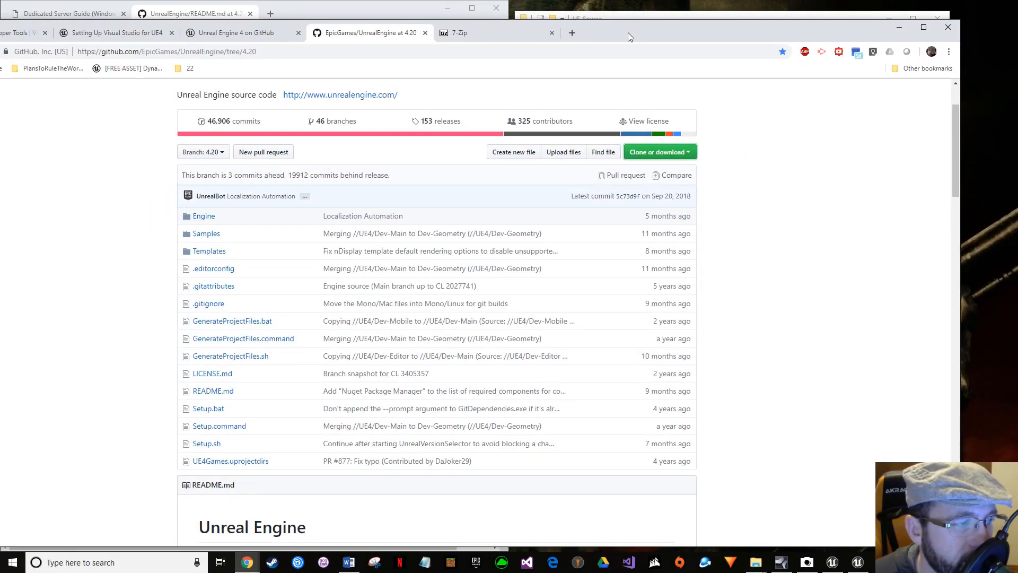
drag(659, 26, 1017, 65)
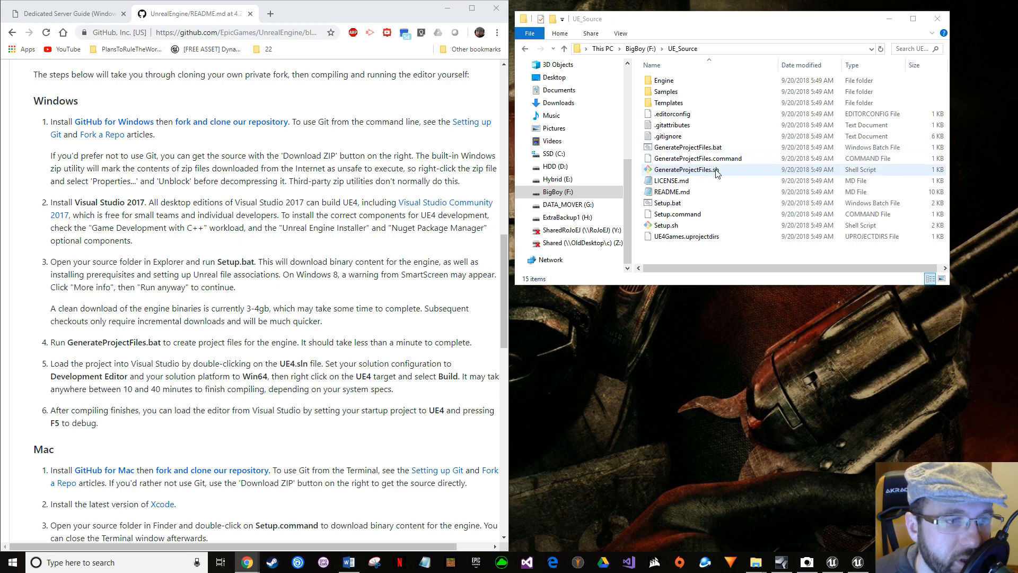
- Go up to the BigBoy (F:) drive, open the depot folder and select its UE4.sln solution file
click(641, 49)
double_click(662, 80)
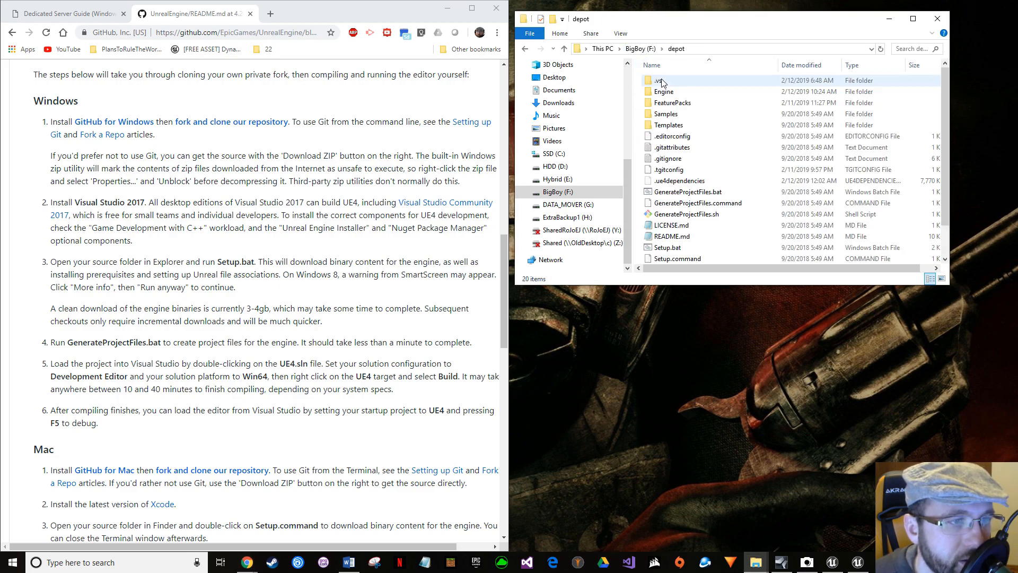
scroll(668, 132, down, 1)
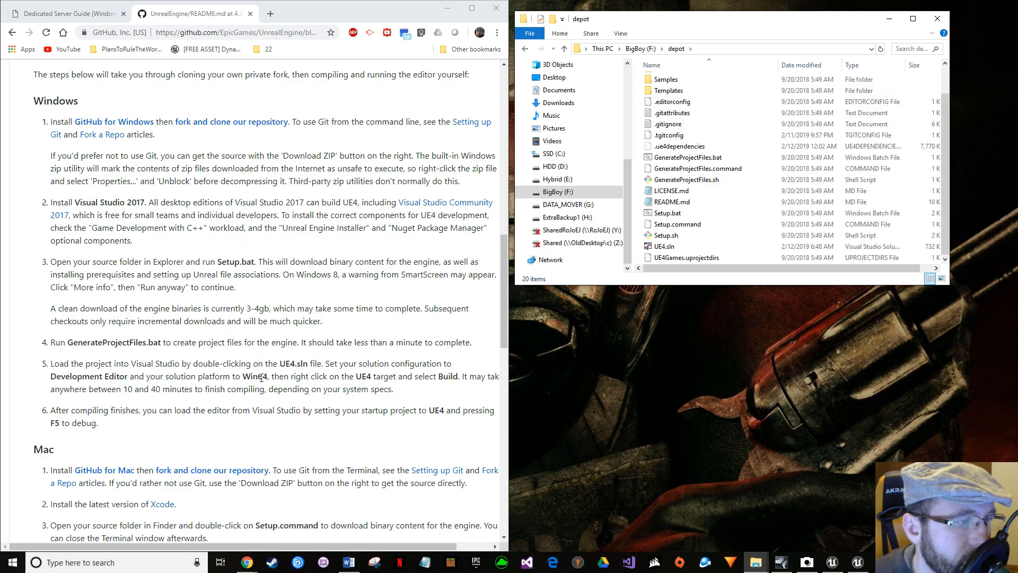
click(661, 247)
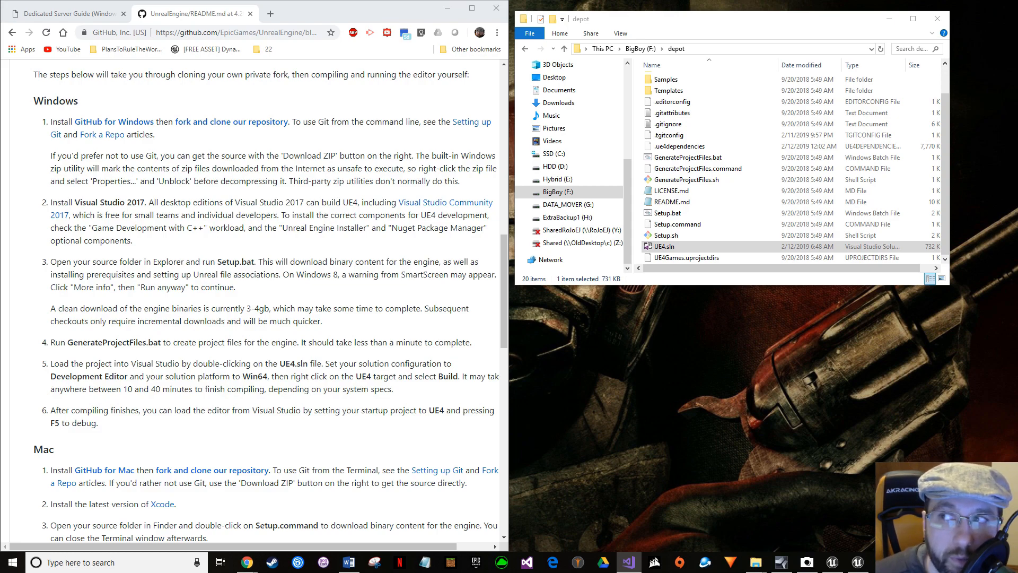
- Switch to Visual Studio with the UE4 solution, place its window beside the README and show the Solution Explorer
drag(1017, 0, 337, 42)
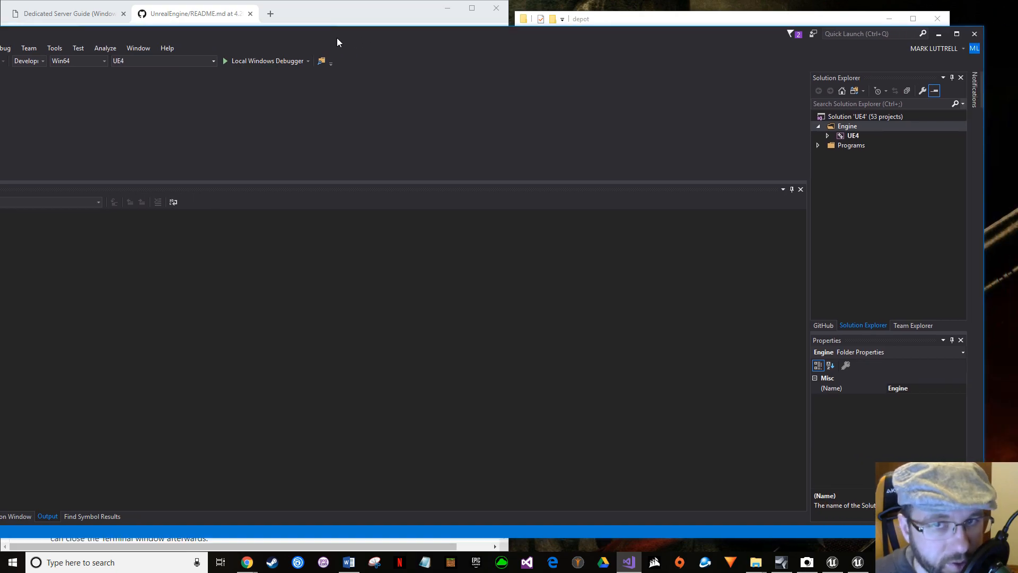
key(super+Right)
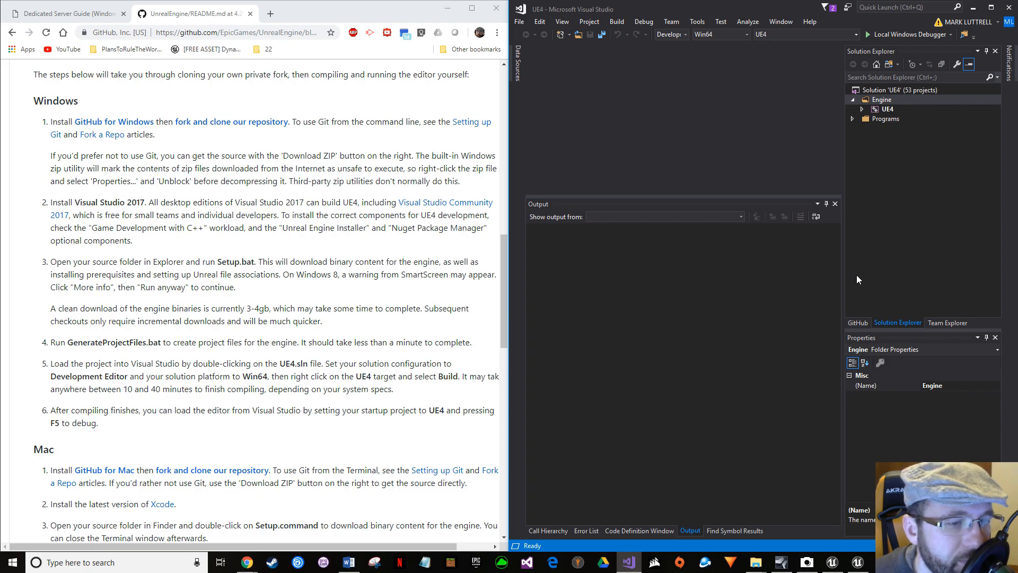
click(863, 324)
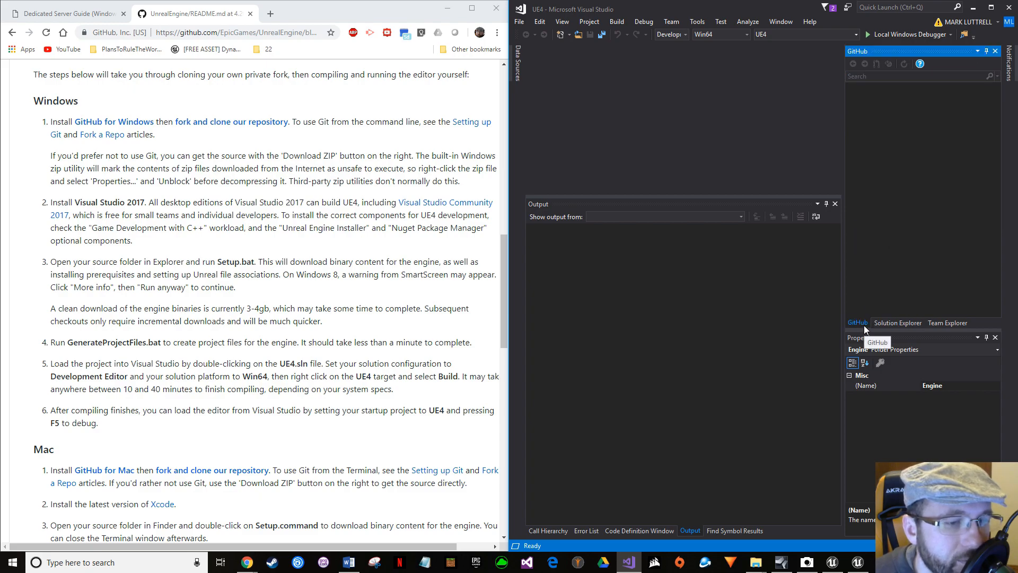
click(940, 323)
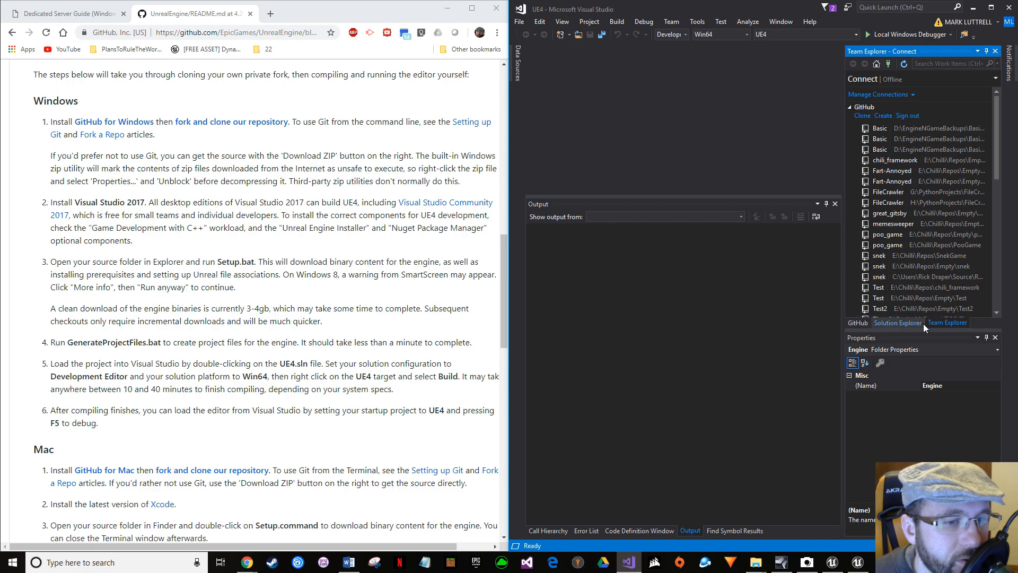
click(902, 323)
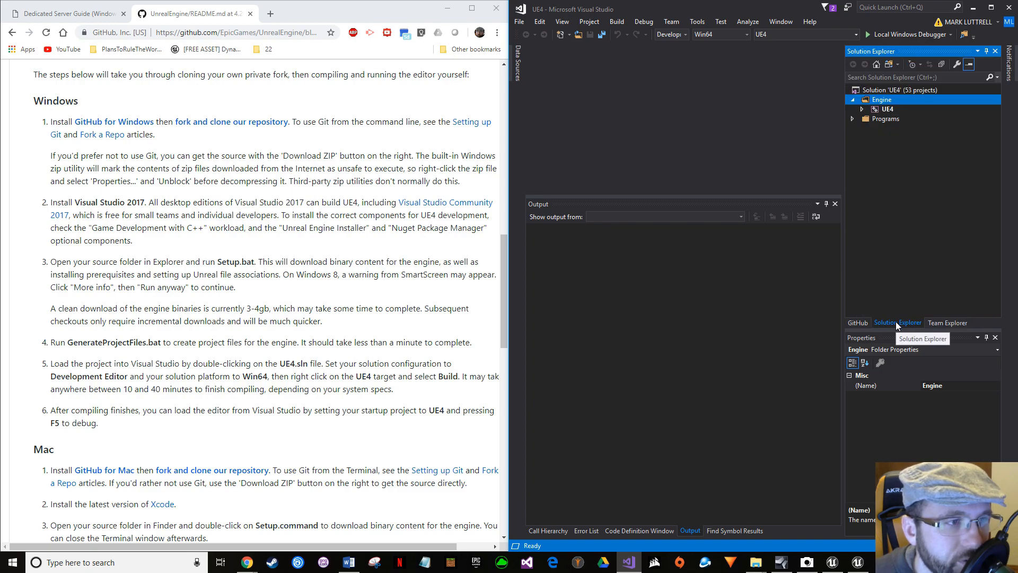
click(561, 23)
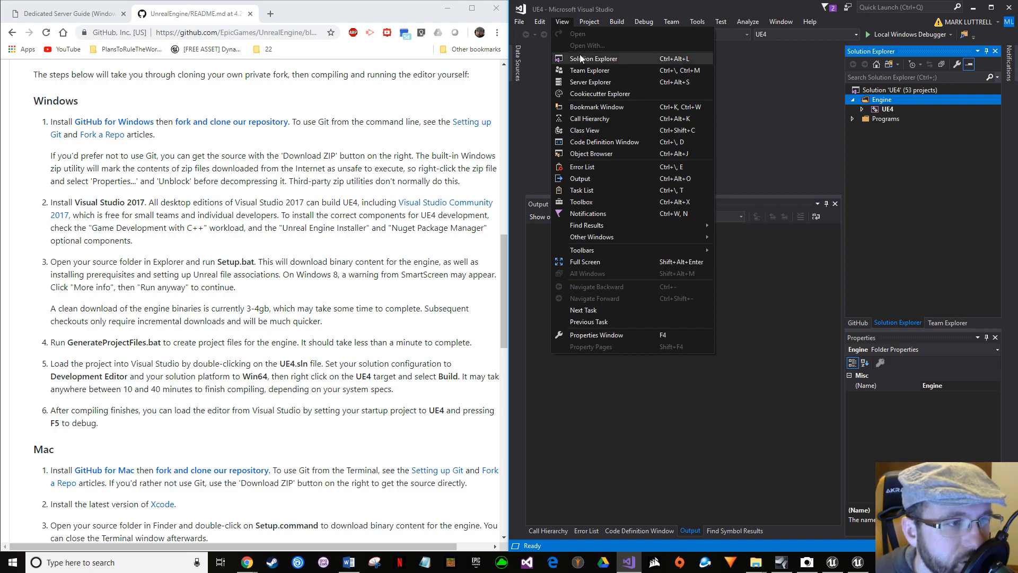
click(795, 104)
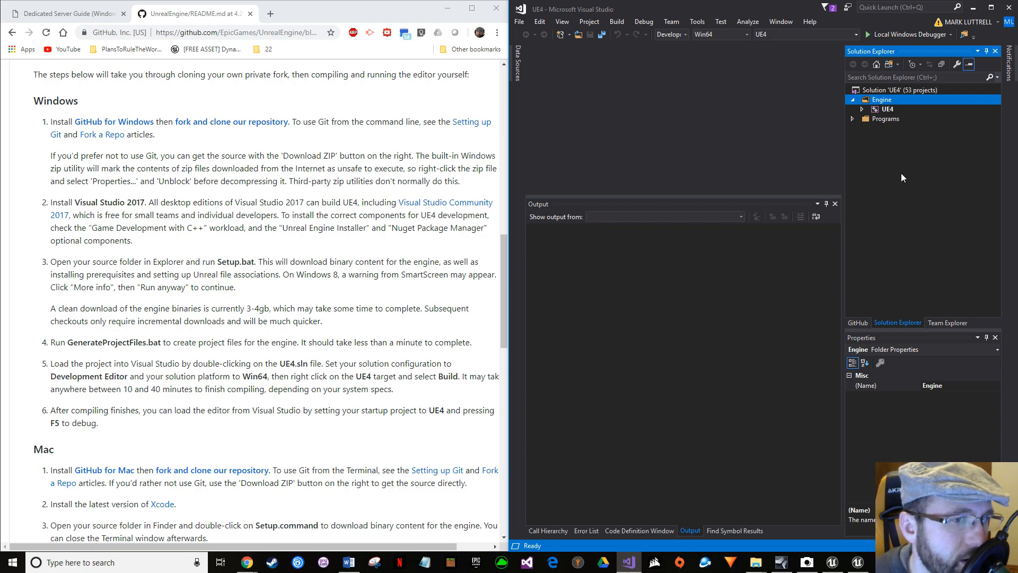
- Expand the Programs folder of the UE4 solution to examine its projects
click(852, 119)
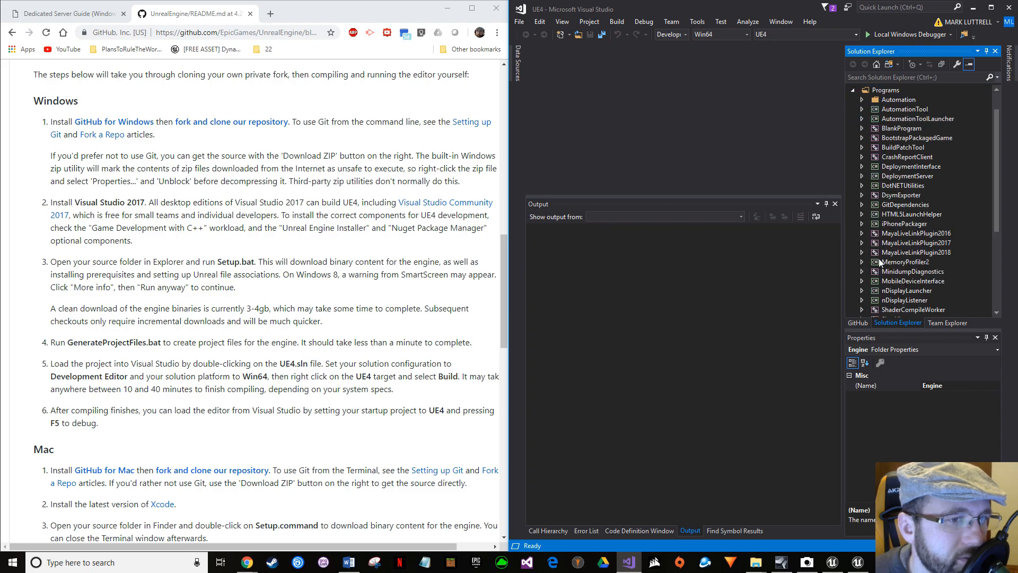
scroll(879, 259, up, 1)
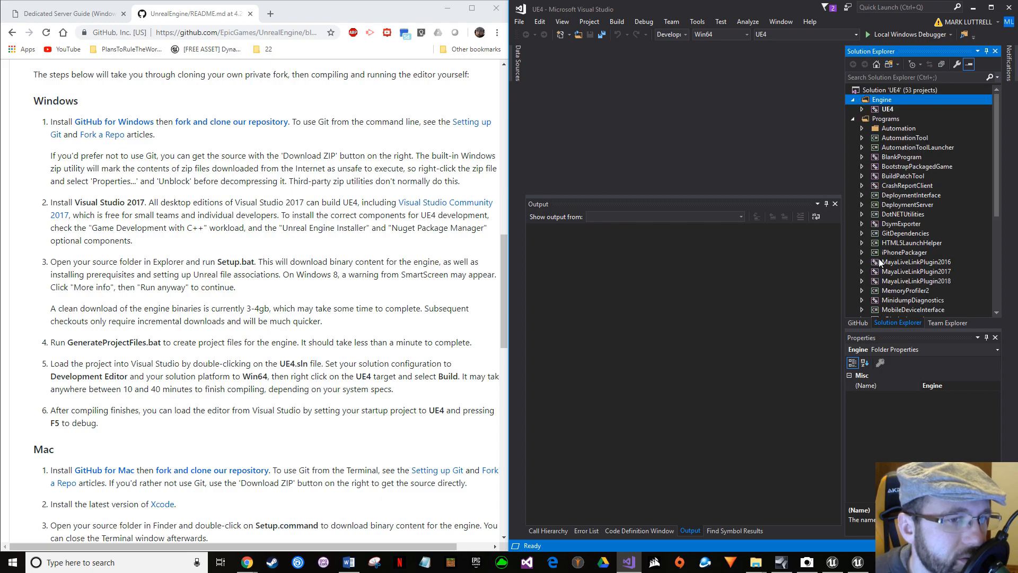
- Collapse the Programs folder in the UE4 solution and set the solution configuration to Development Editor
click(853, 119)
click(852, 100)
click(853, 101)
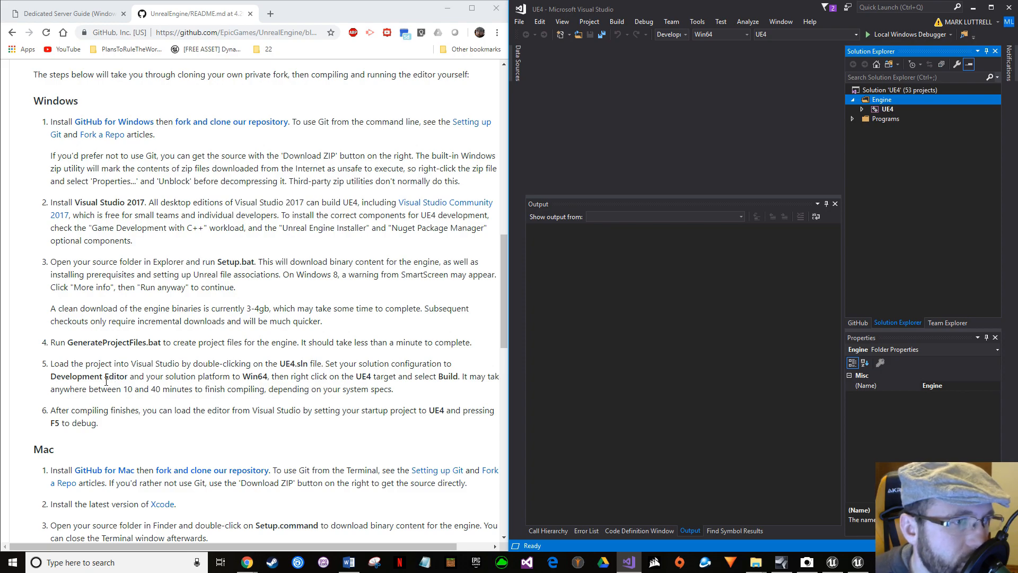
click(685, 35)
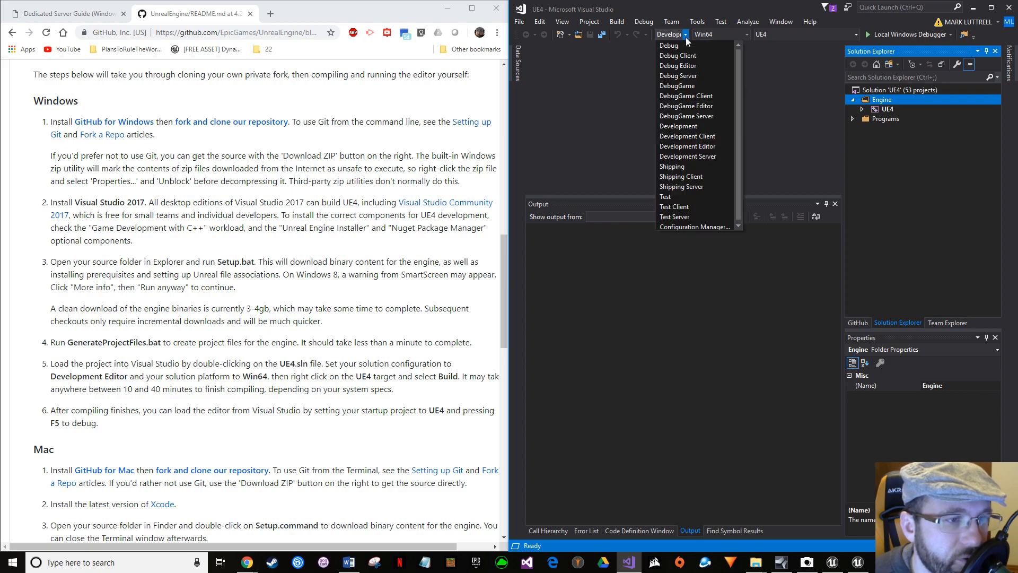
click(677, 146)
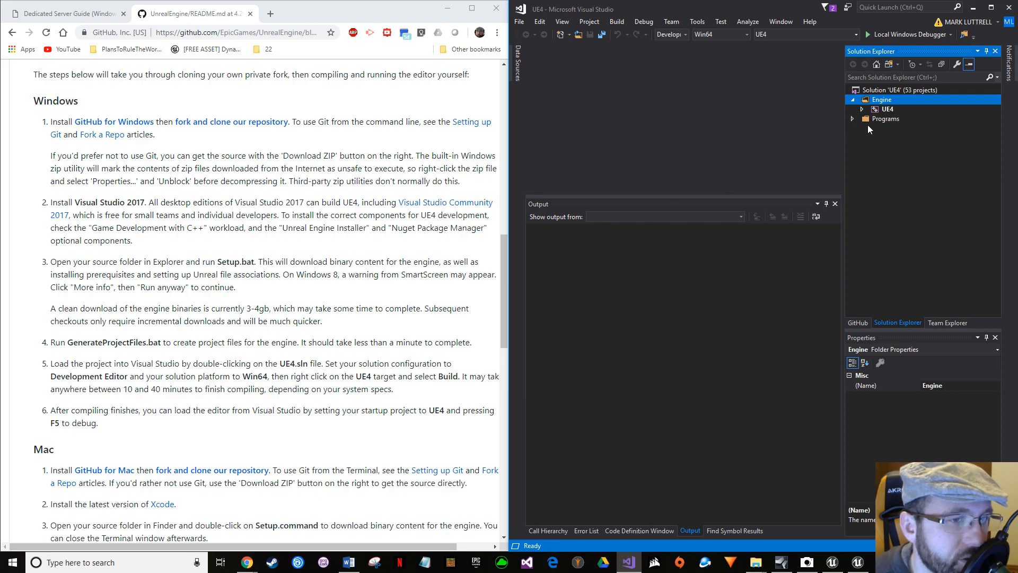
- Build the UE4 project in the Engine folder and reduce the height of the Output window
click(888, 109)
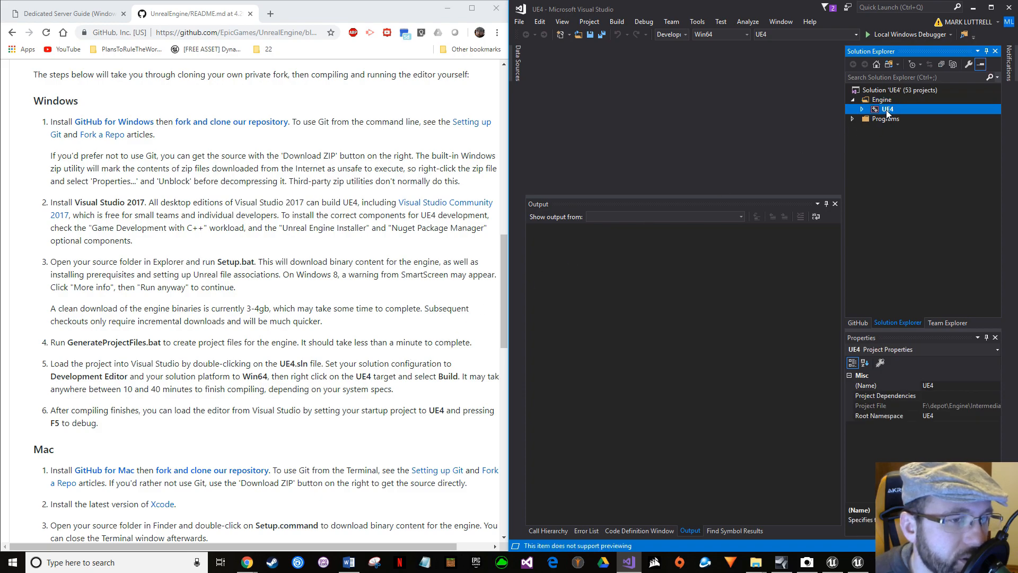
right_click(886, 110)
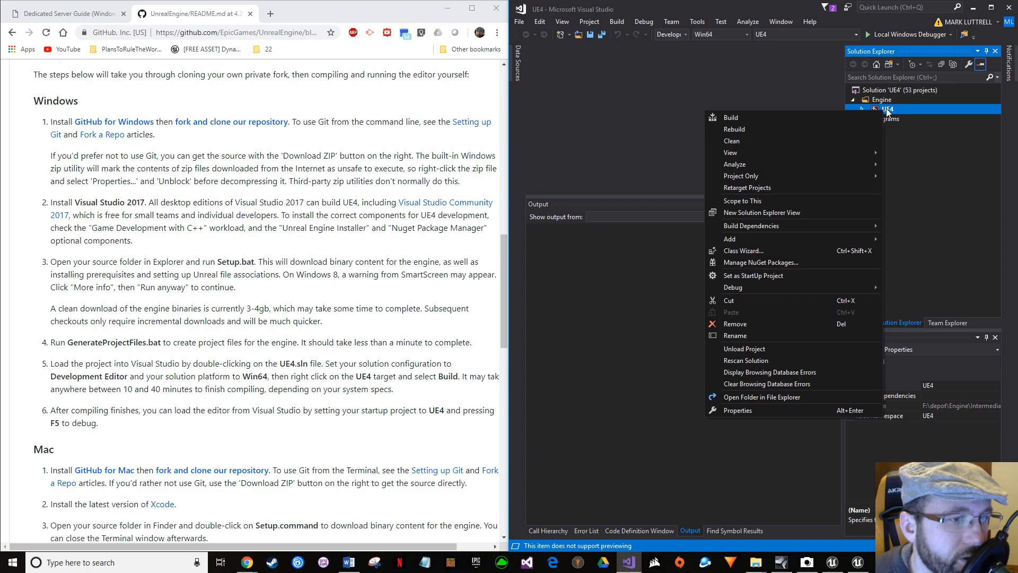
click(771, 117)
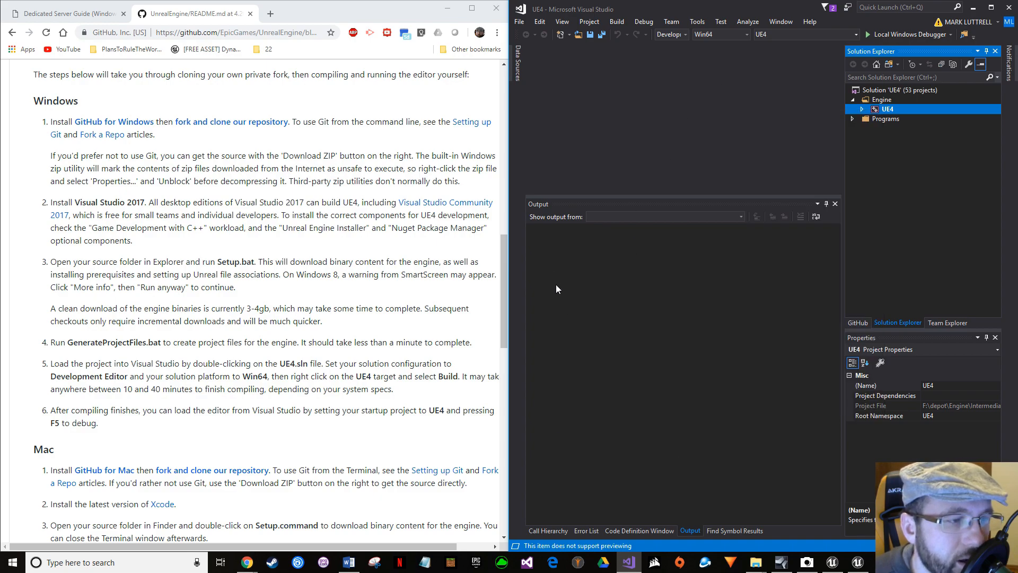
drag(626, 197, 625, 288)
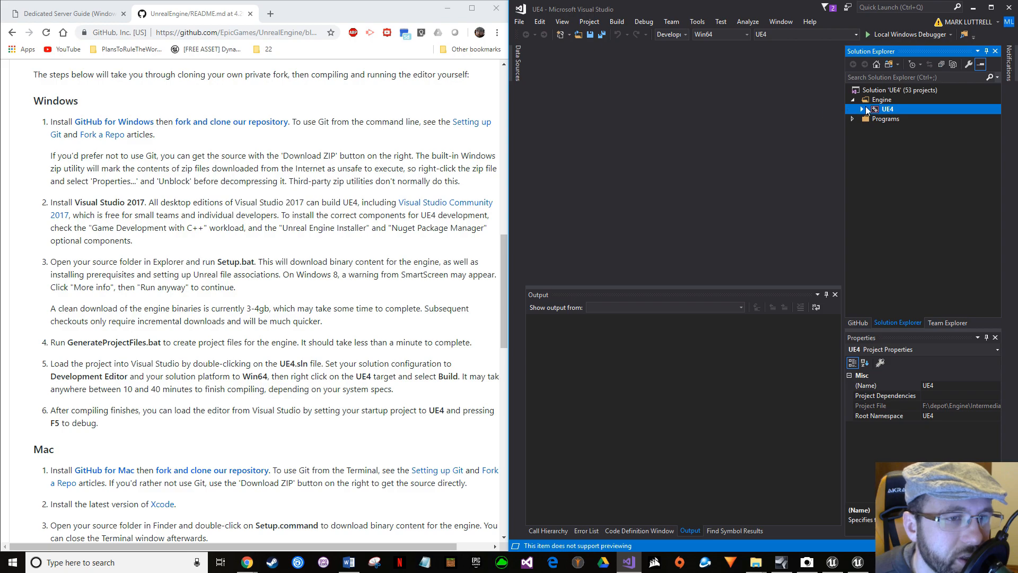
- Set the UE4 project in the Engine folder as the startup project
right_click(908, 111)
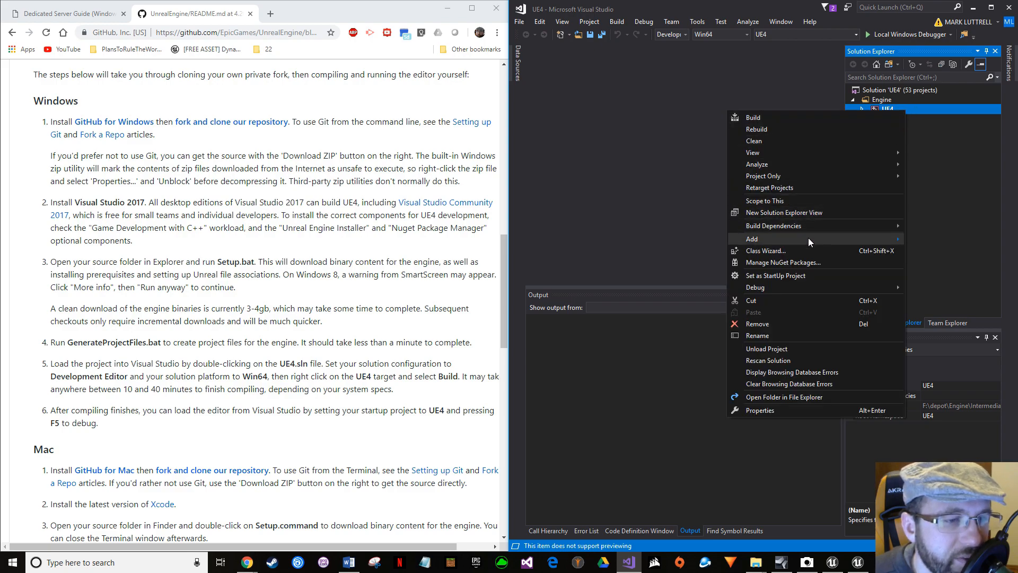
click(753, 276)
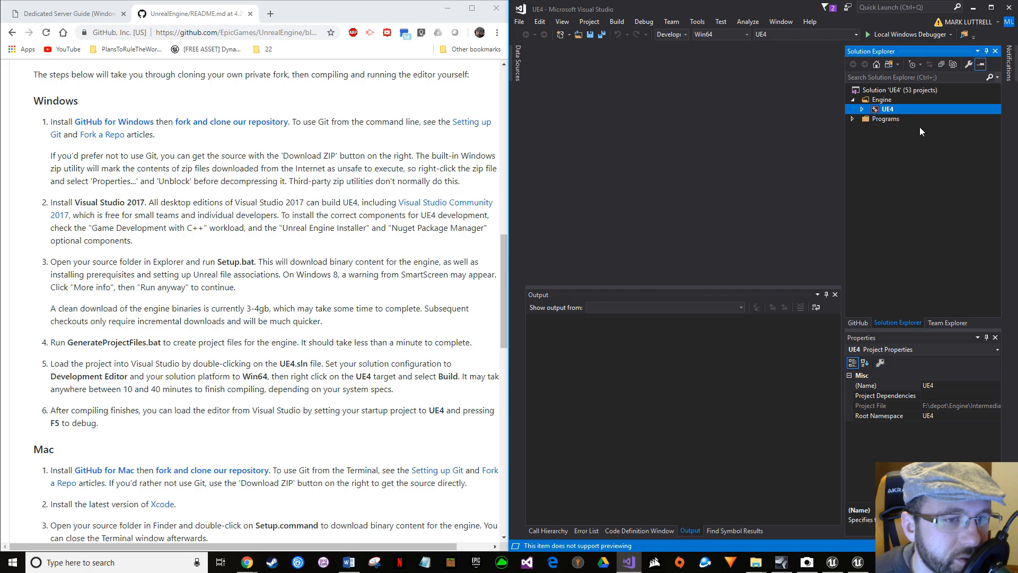
right_click(912, 112)
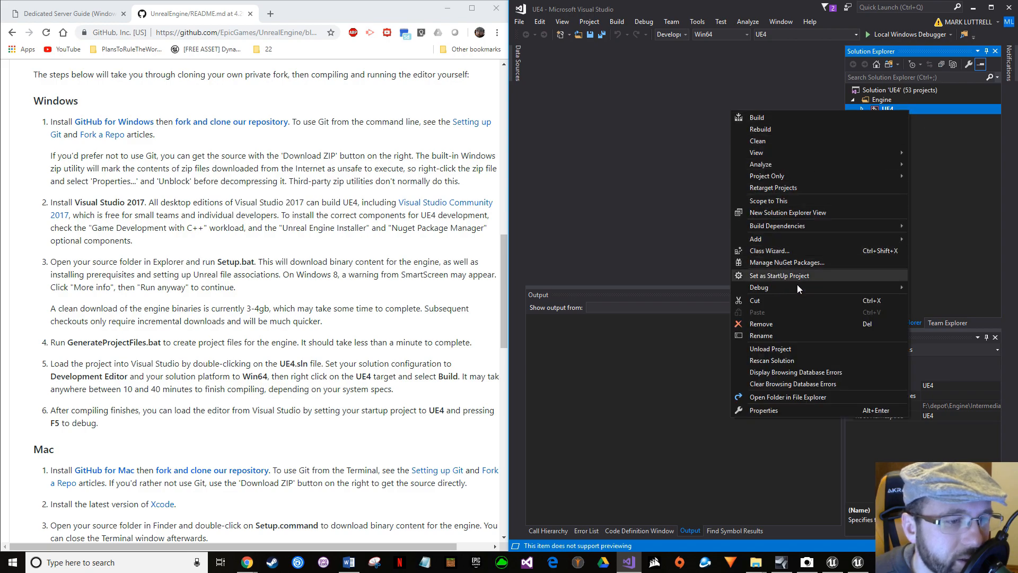
click(639, 163)
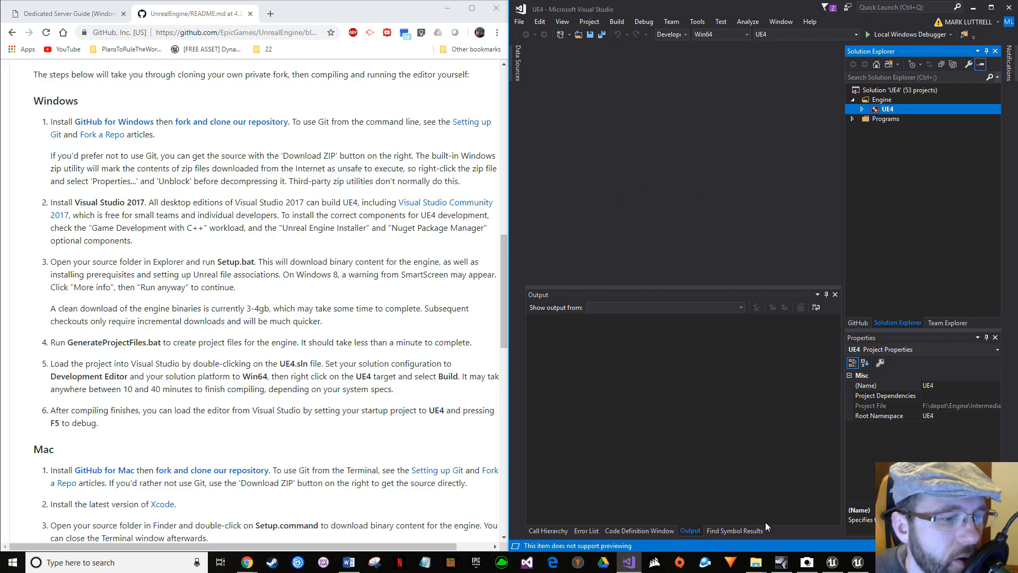
- Switch to the File Explorer window showing the depot folder and maximize it
click(760, 563)
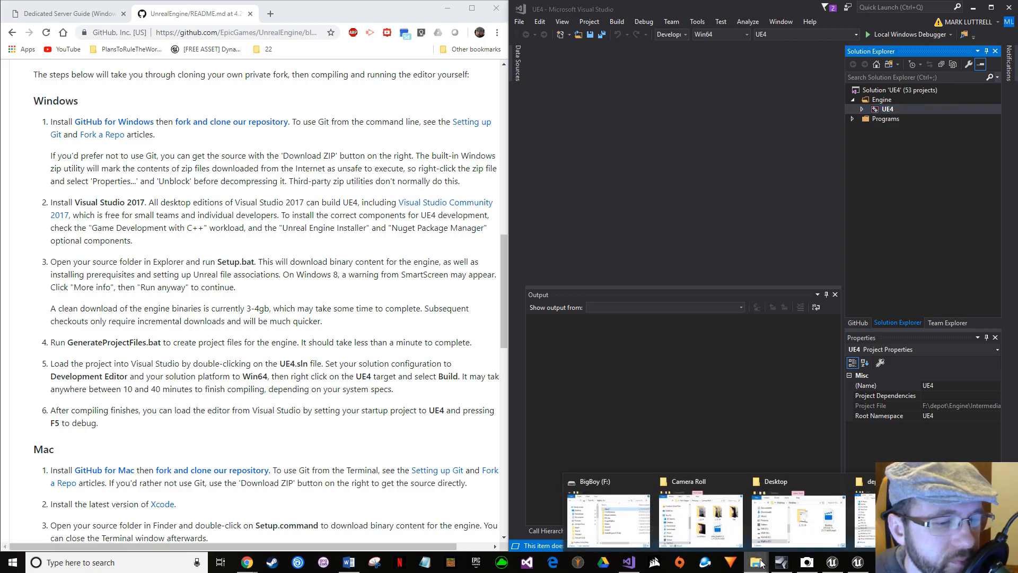
click(865, 512)
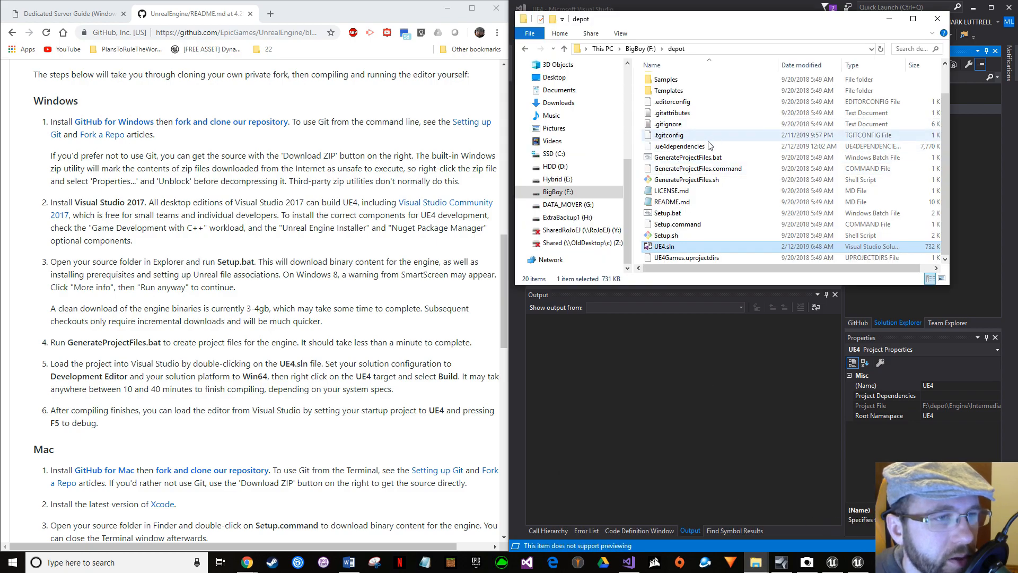
scroll(689, 139, up, 1)
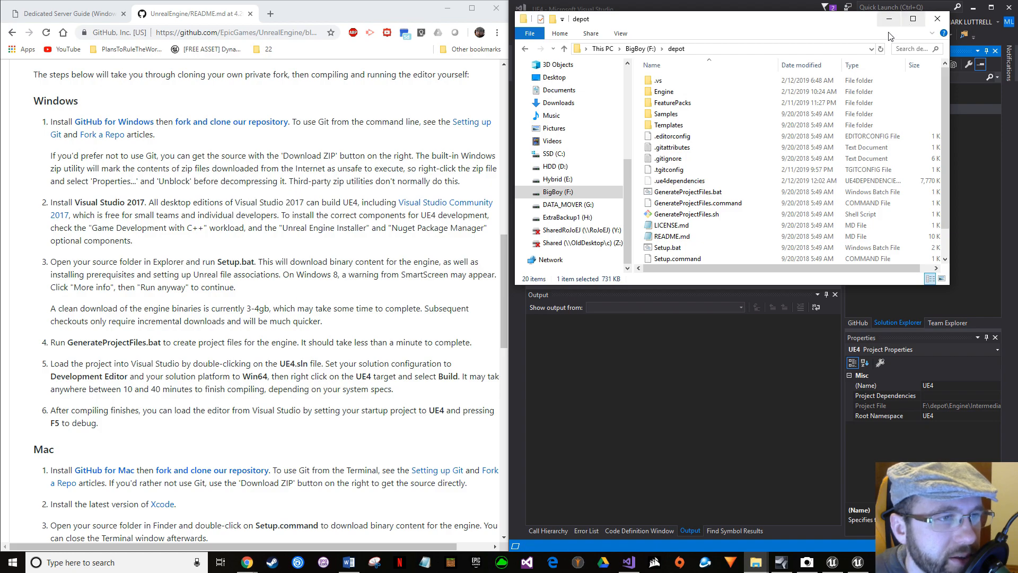
click(912, 20)
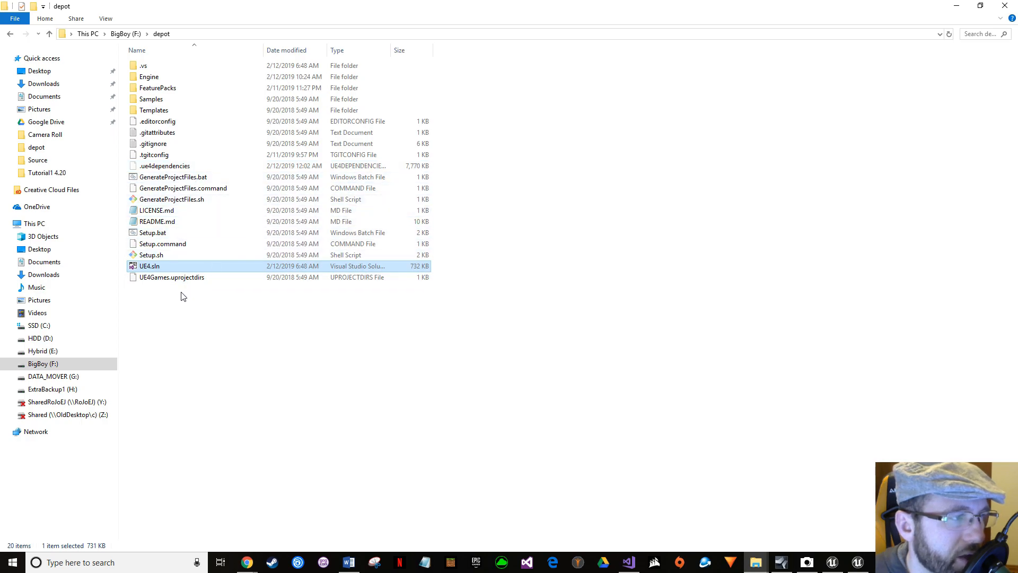
- Open the Engine\Binaries\Win64 folder inside the depot folder
double_click(201, 79)
double_click(205, 68)
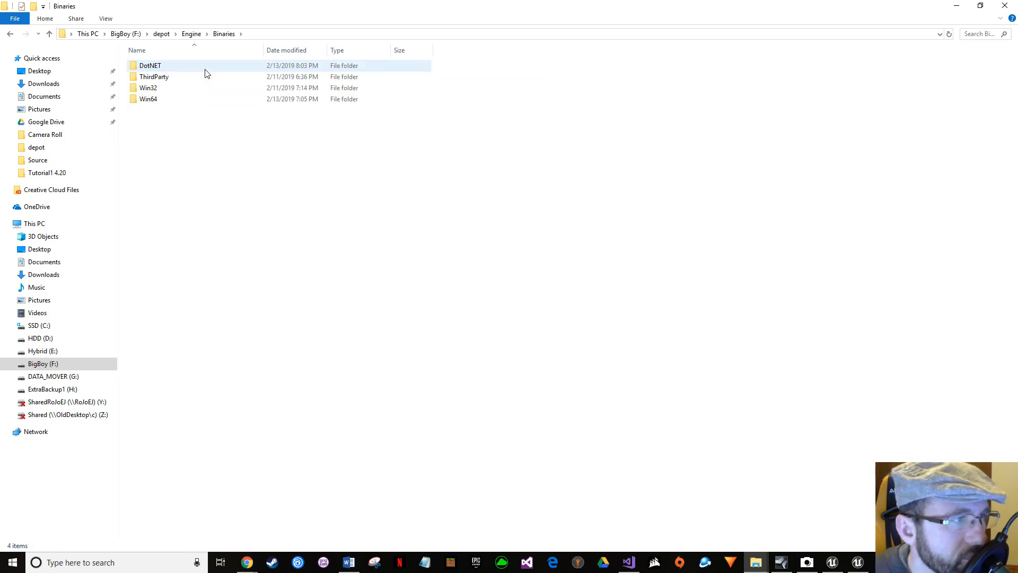
double_click(205, 100)
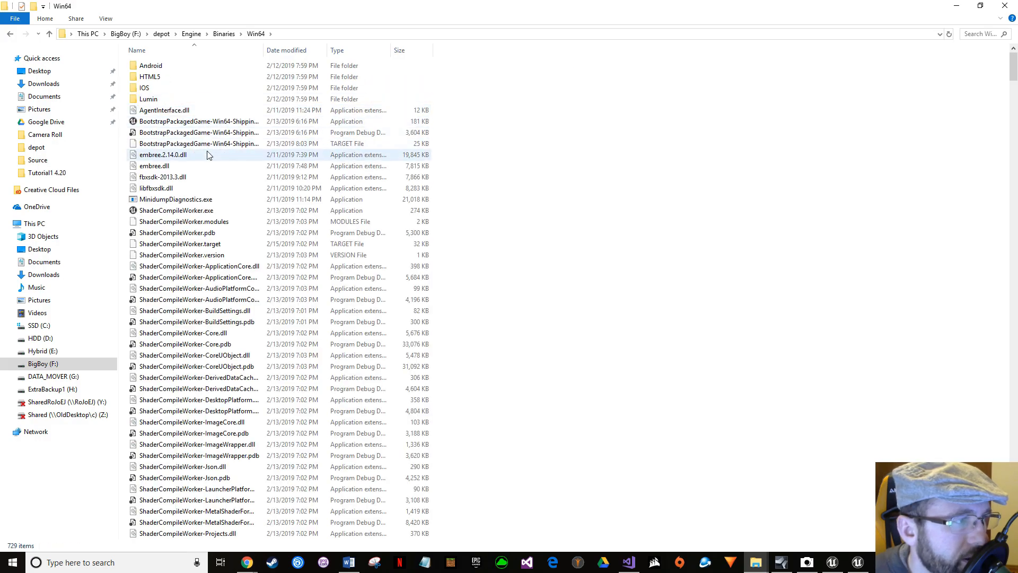
- Launch UE4Editor.exe from the Win64 folder and close the SteamVR window that opens with it
scroll(216, 175, down, 7)
scroll(217, 176, down, 7)
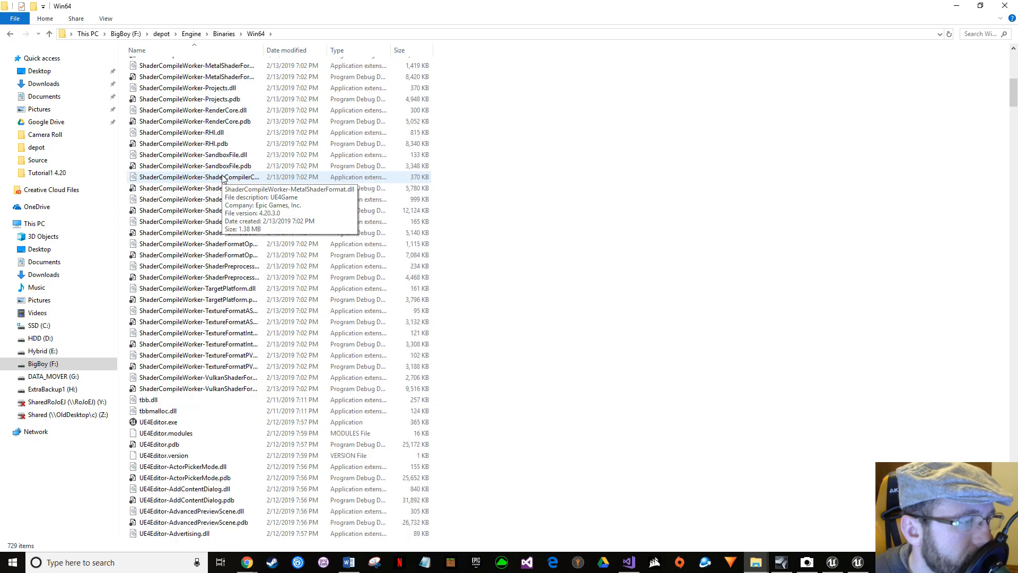
double_click(170, 424)
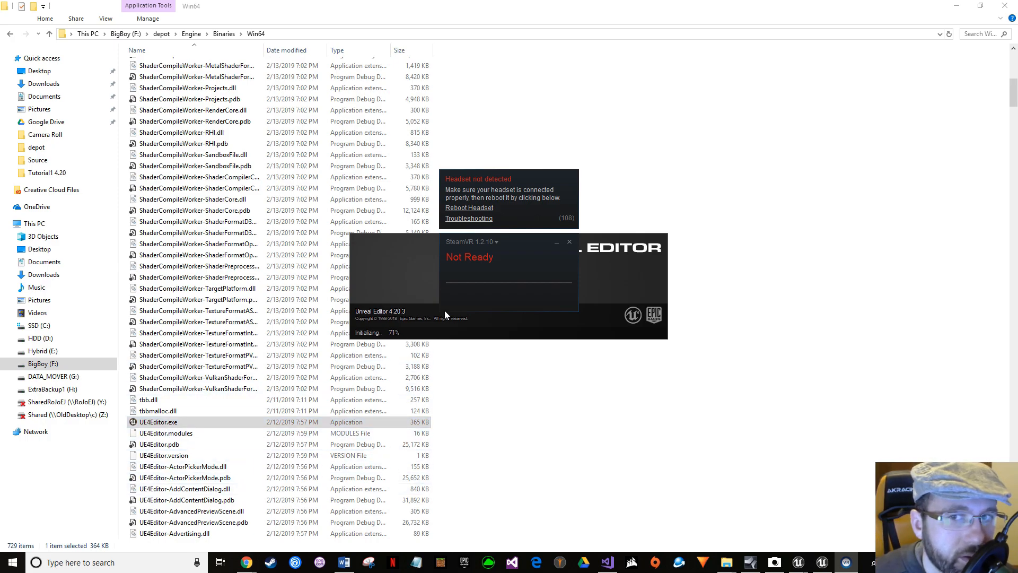
click(571, 240)
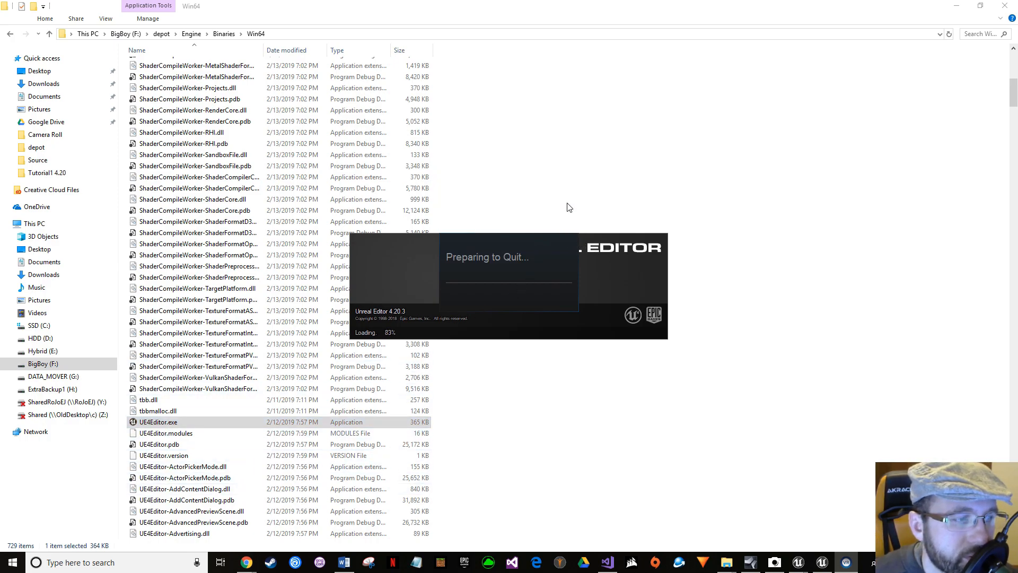